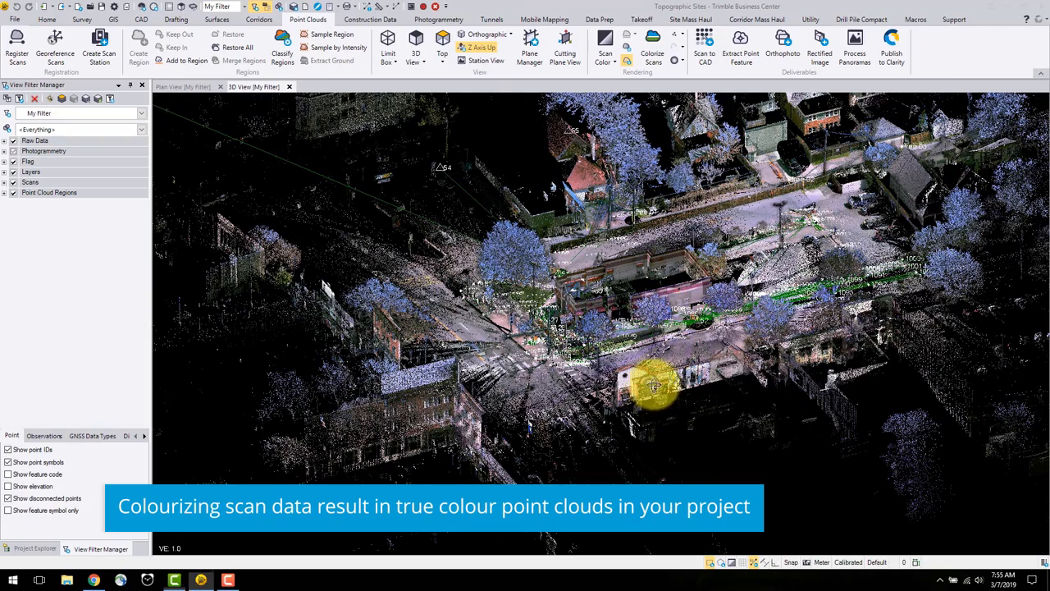
# Start Colorize Scans and inspect the referenced images and scan points in a Station View at station 52 (S1)
pyautogui.scroll(4, 653, 386)
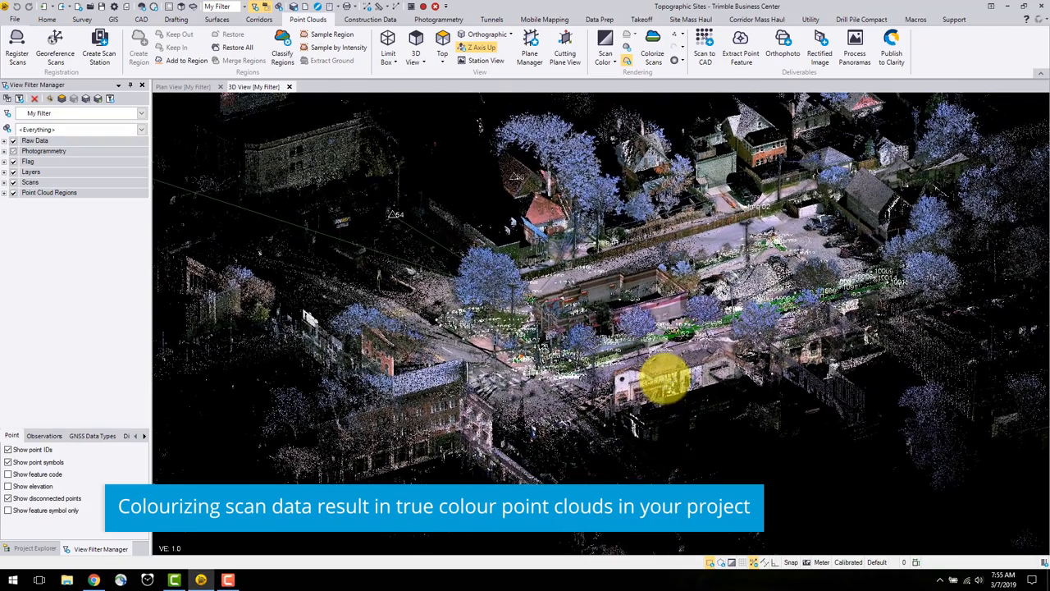
pyautogui.scroll(2, 664, 379)
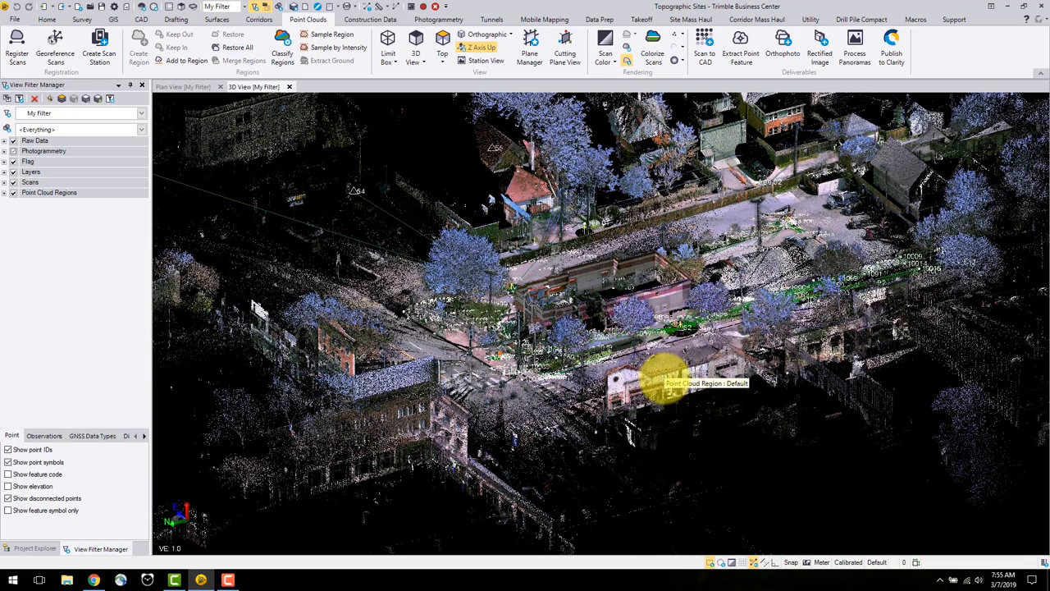
pyautogui.click(653, 42)
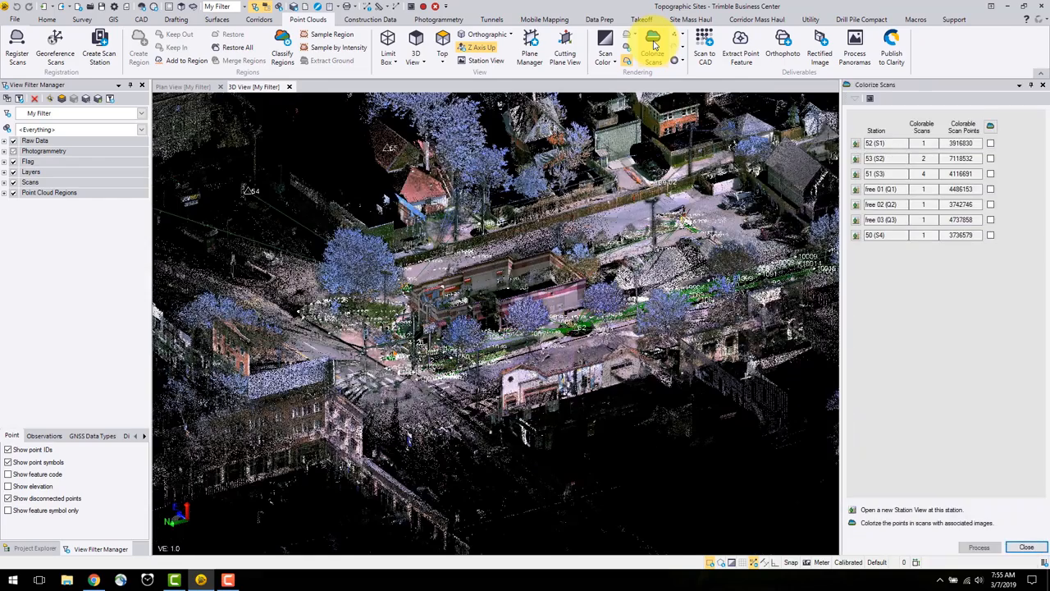
pyautogui.click(856, 144)
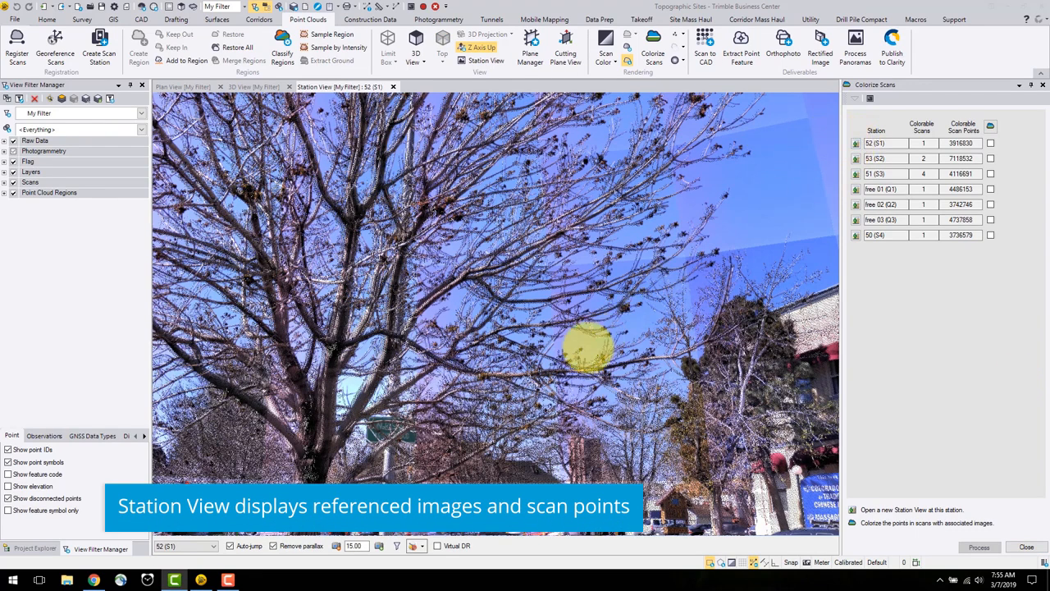
pyautogui.moveTo(586, 347); pyautogui.dragTo(656, 234)
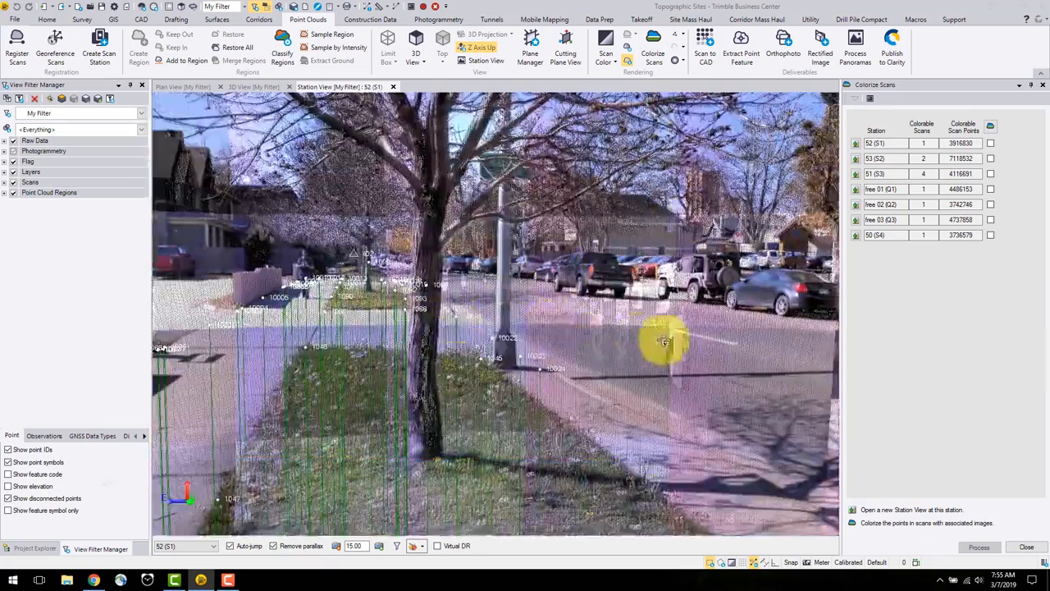
pyautogui.moveTo(664, 339); pyautogui.dragTo(379, 320)
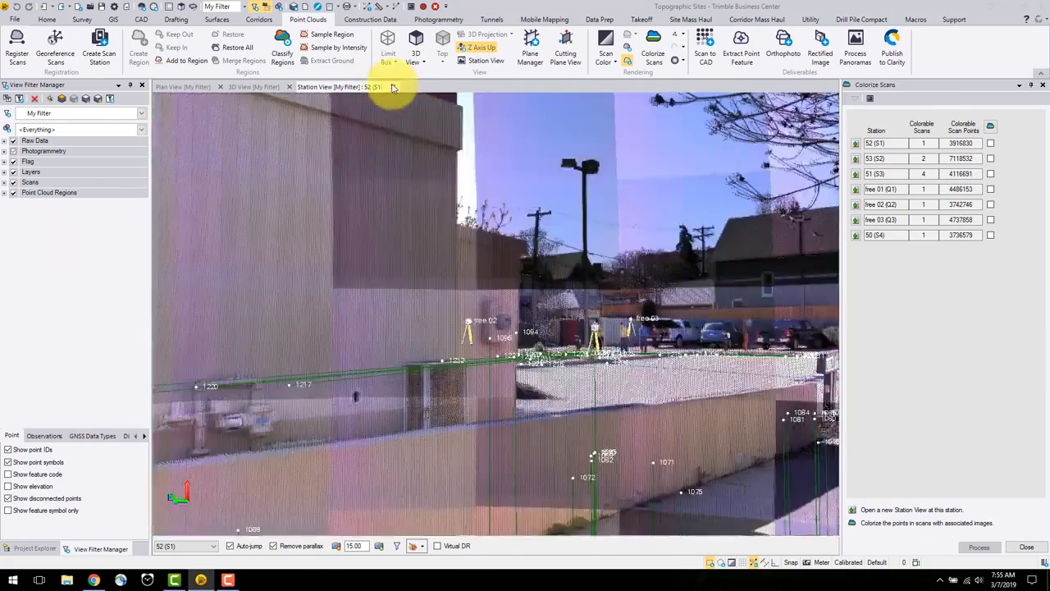
pyautogui.click(392, 86)
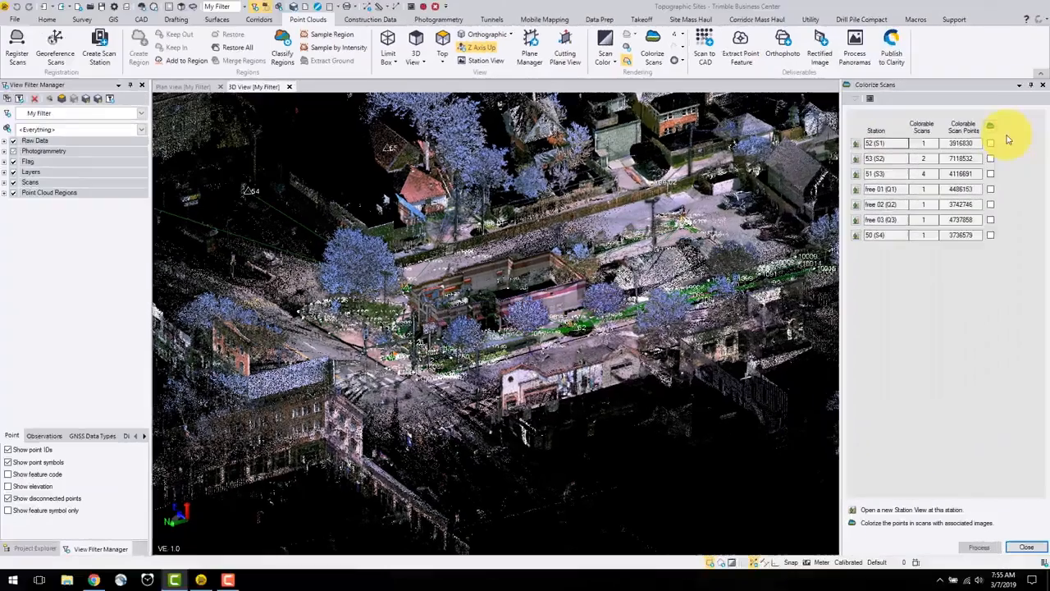
# Colorize the scans of all listed stations from their associated images
pyautogui.click(990, 129)
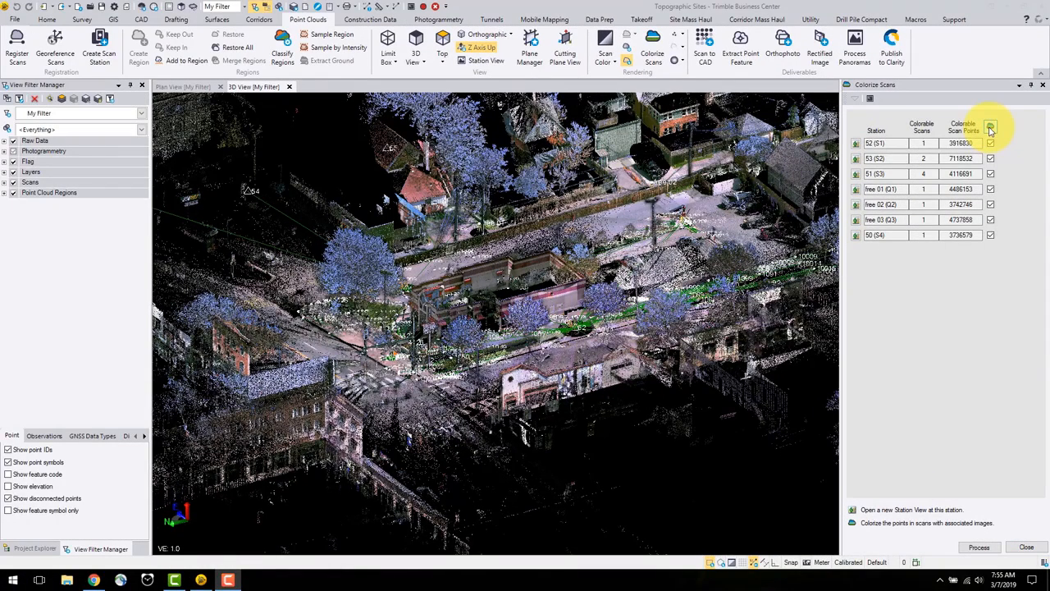
pyautogui.click(991, 174)
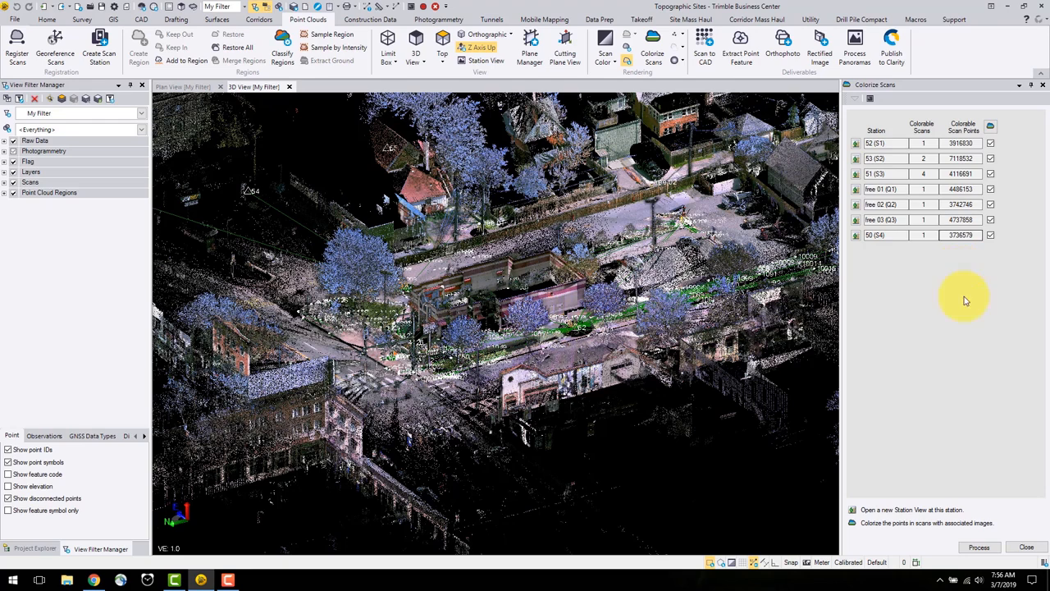
pyautogui.click(984, 548)
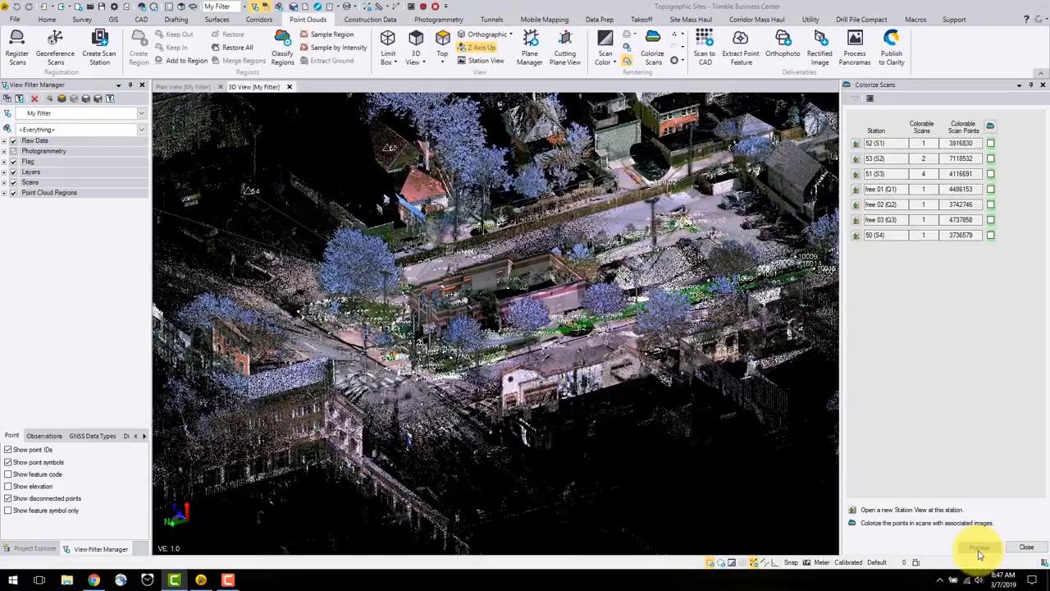
pyautogui.click(1042, 85)
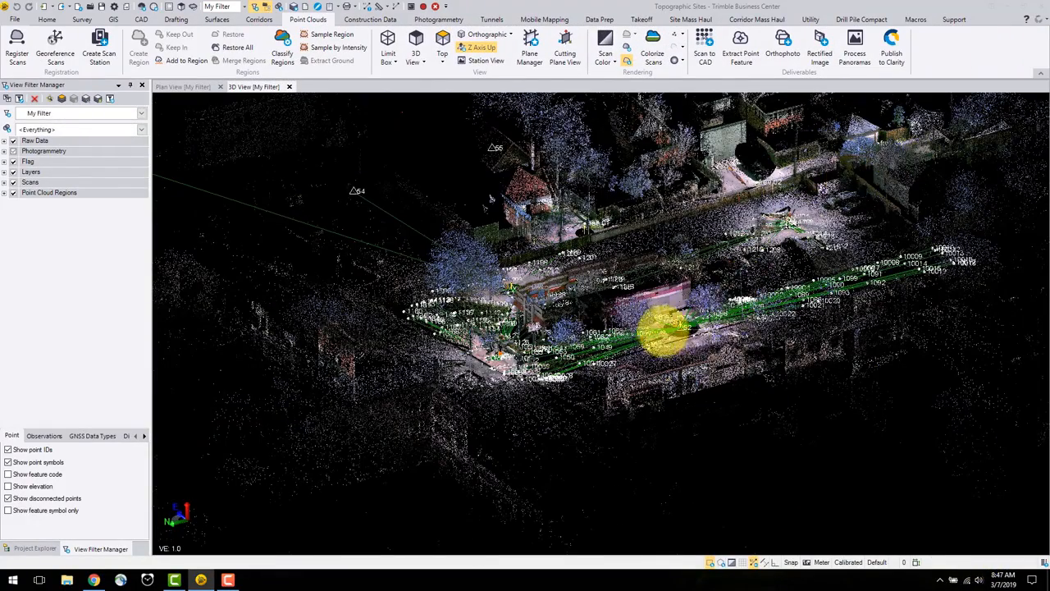
# Extract one new region per class from the point cloud: Buildings, Ground, High vegetation, Poles and signs, and Power lines
pyautogui.moveTo(648, 312)
pyautogui.mouseDown(button='right')
pyautogui.moveTo(667, 321)
pyautogui.moveTo(667, 335)
pyautogui.moveTo(650, 337)
pyautogui.moveTo(656, 326)
pyautogui.mouseUp(button='right')
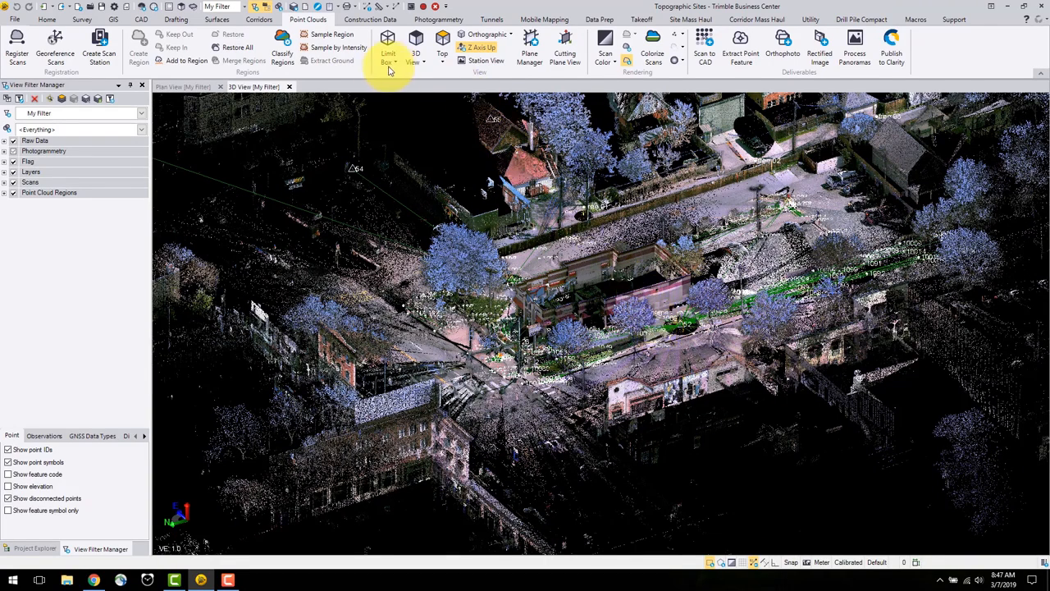
pyautogui.click(279, 45)
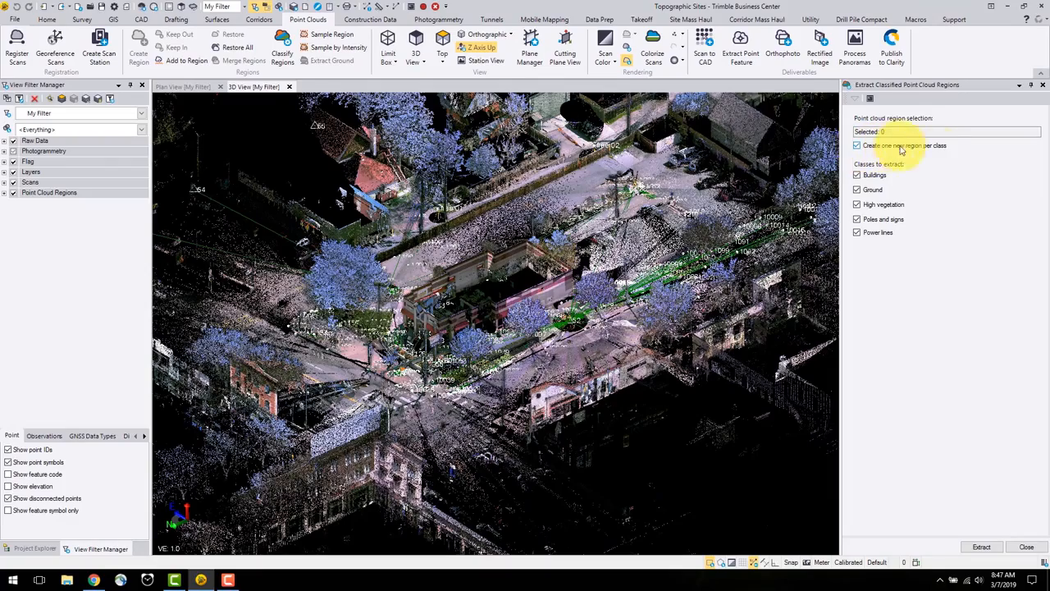
pyautogui.click(824, 139)
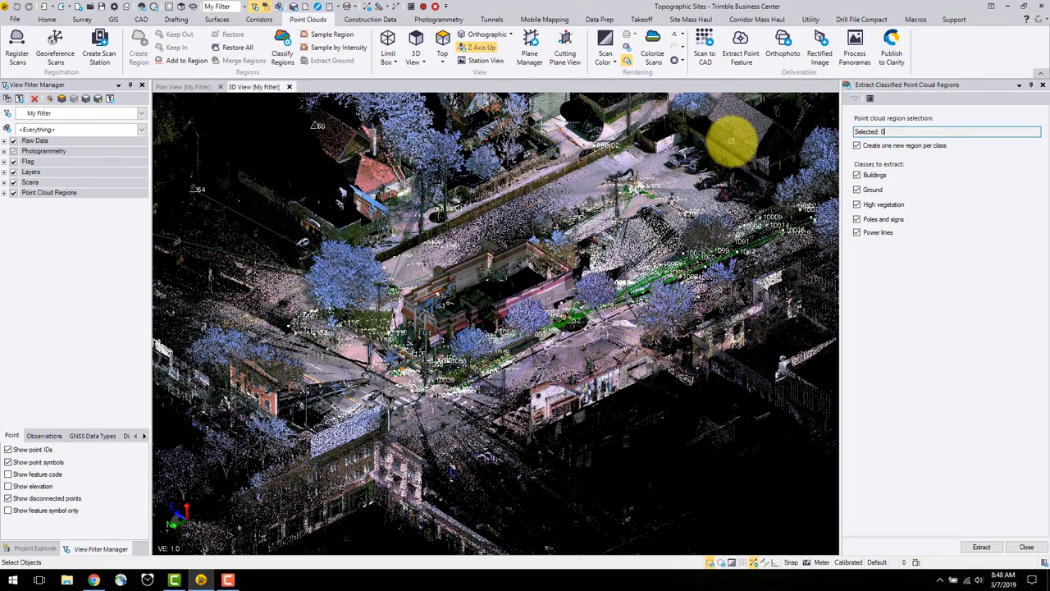
pyautogui.click(733, 139)
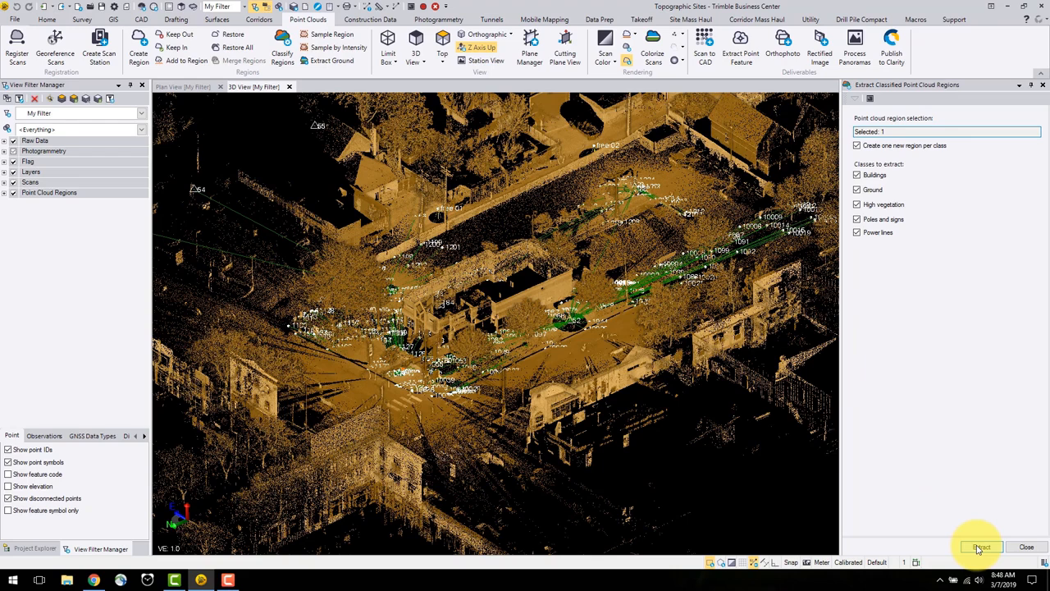
pyautogui.click(981, 547)
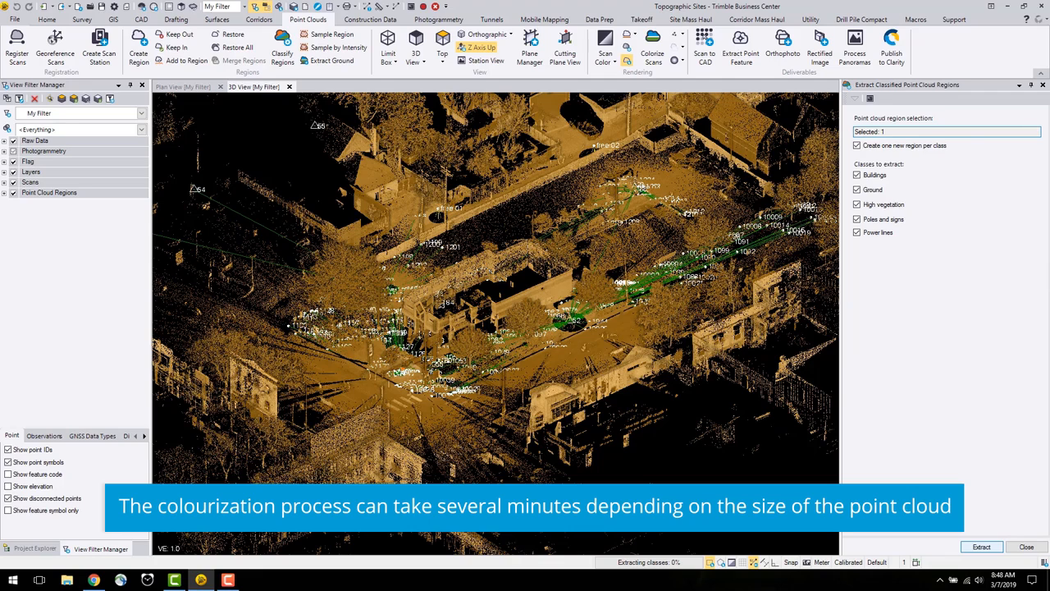
pyautogui.click(976, 547)
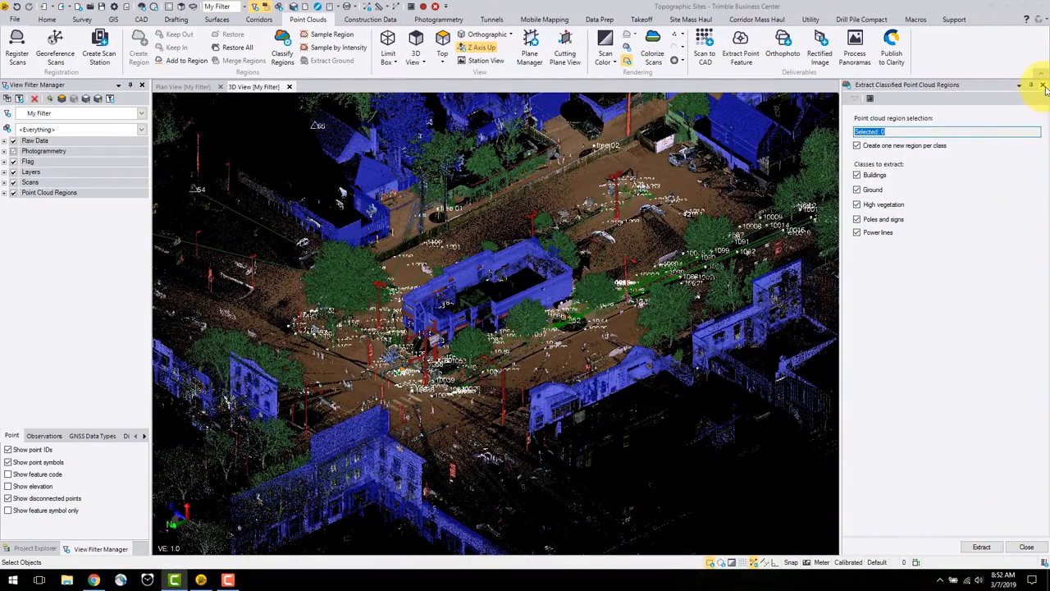
pyautogui.click(1041, 84)
# Inspect the extracted classes by hiding all point cloud regions and showing Buildings, Default and Ground in turn
pyautogui.click(584, 283)
pyautogui.moveTo(584, 283); pyautogui.dragTo(539, 271)
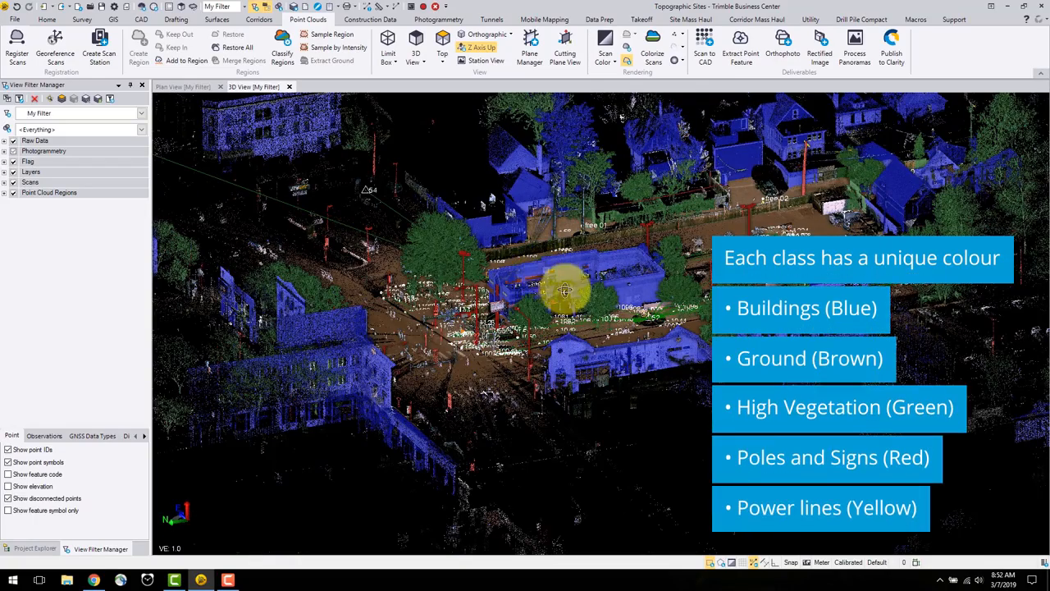
pyautogui.moveTo(563, 287); pyautogui.dragTo(597, 304)
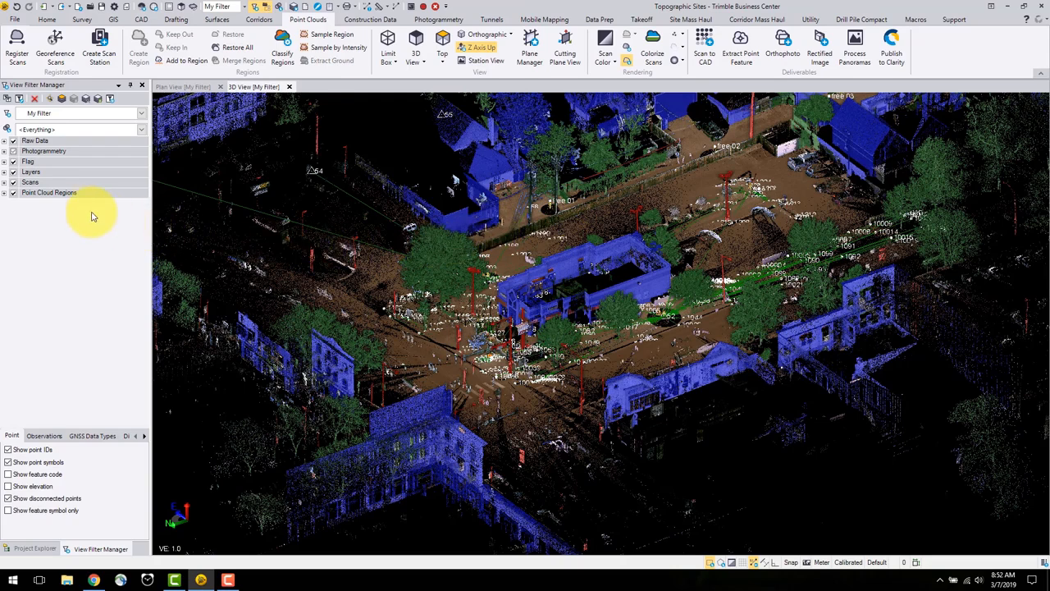
pyautogui.click(4, 192)
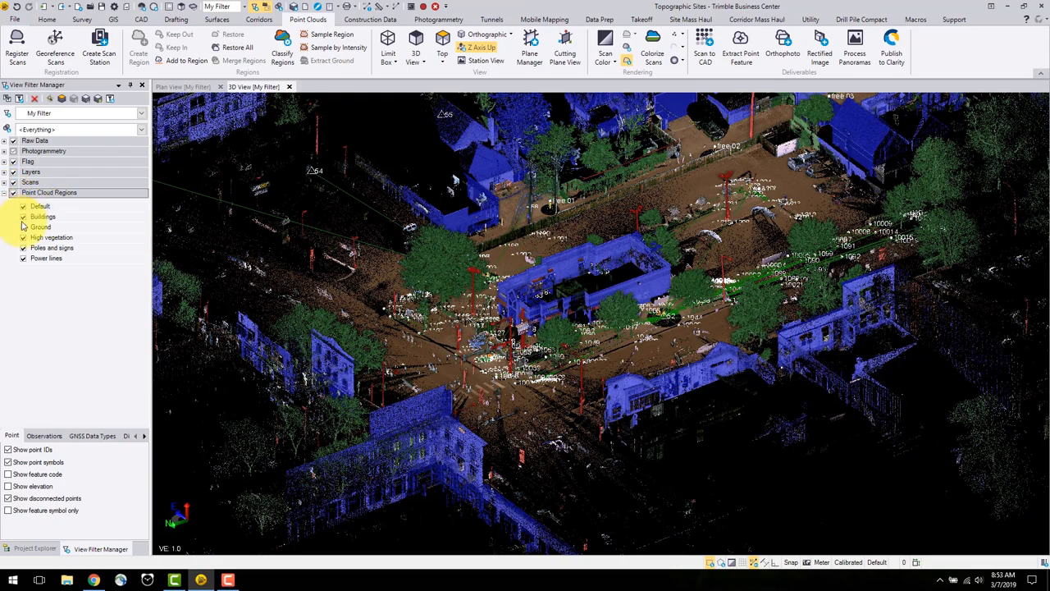
pyautogui.click(13, 193)
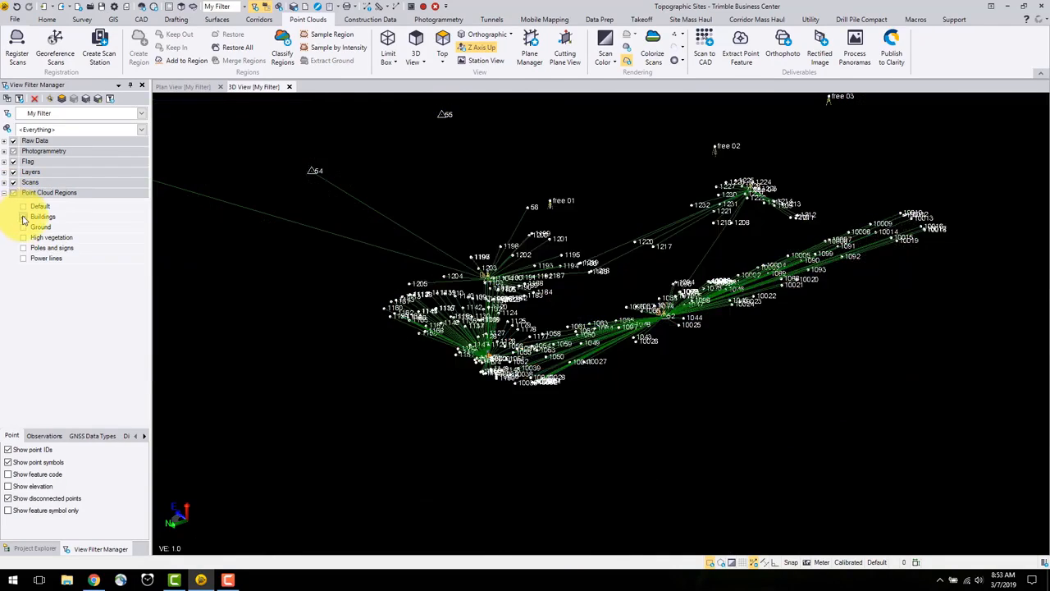
pyautogui.click(23, 216)
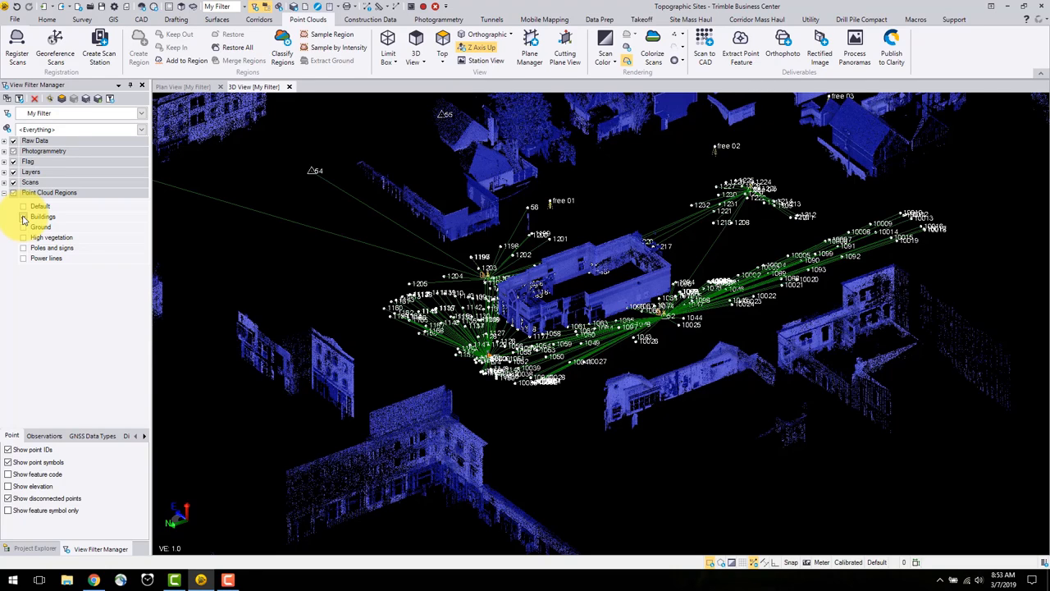
pyautogui.click(24, 207)
pyautogui.click(23, 217)
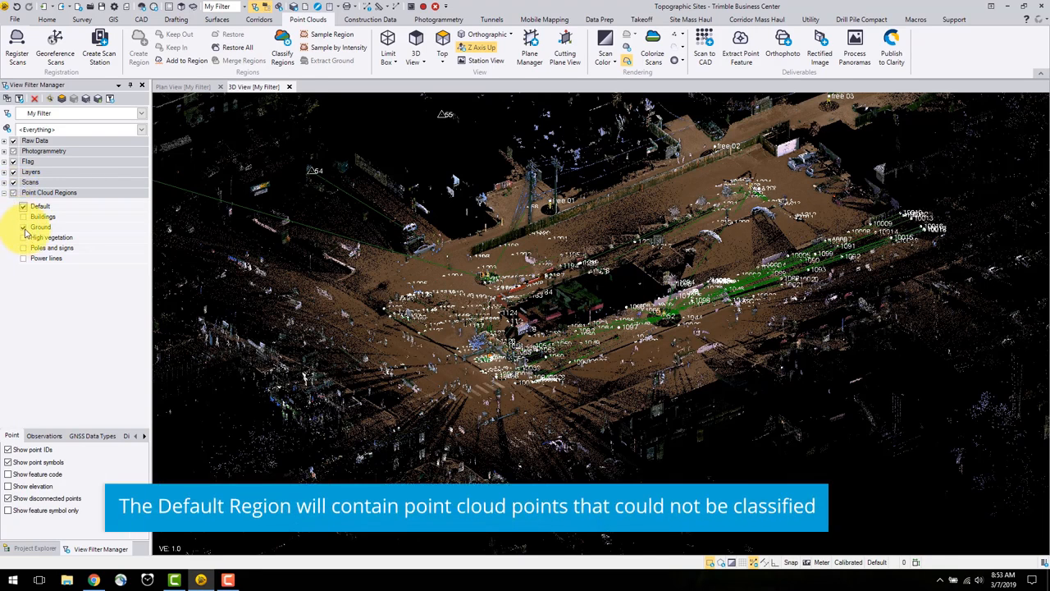
pyautogui.click(24, 230)
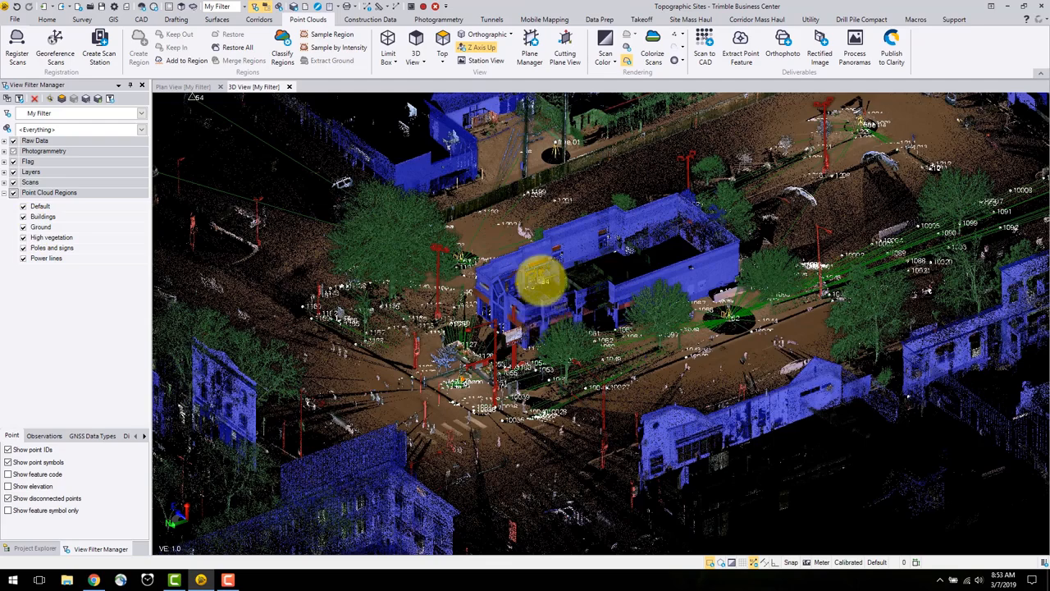
# Show only the Buildings point cloud region, and hide the raw data and layers
pyautogui.scroll(3, 545, 278)
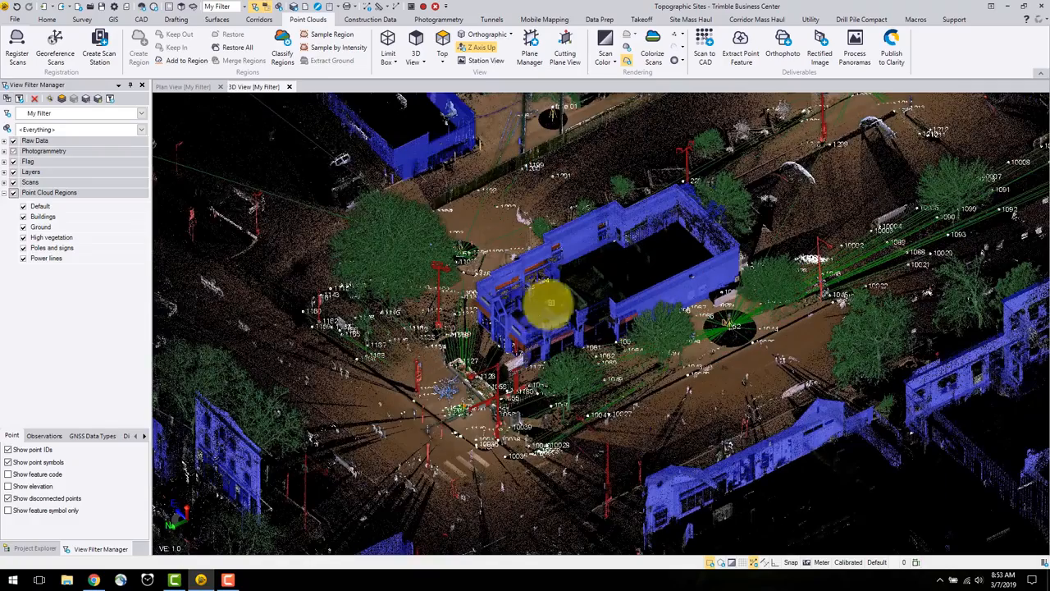
pyautogui.keyDown('shift'); pyautogui.moveTo(581, 280); pyautogui.dragTo(625, 160, button='middle'); pyautogui.keyUp('shift')
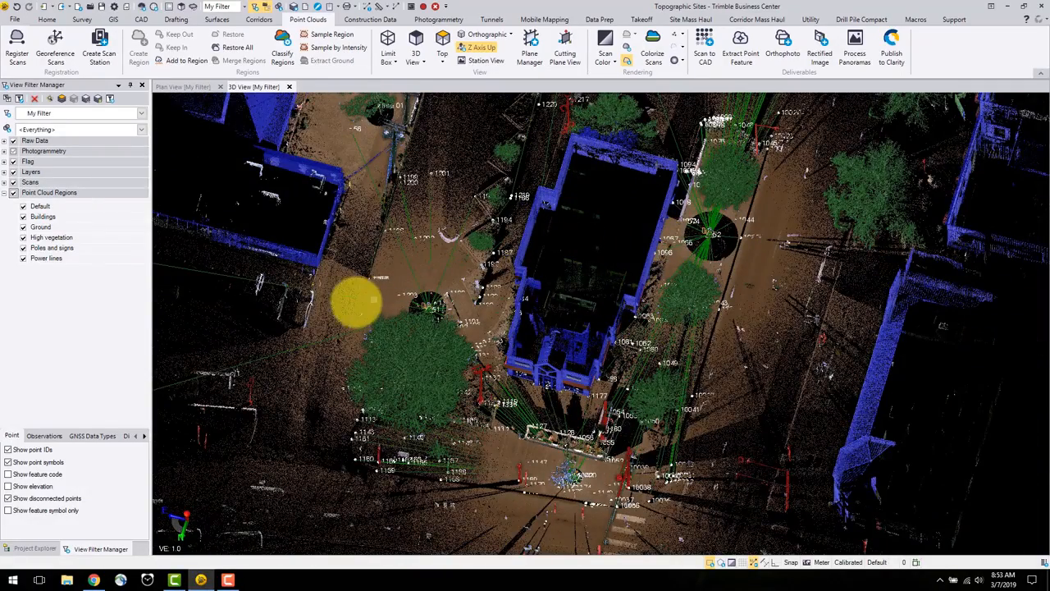
pyautogui.rightClick(42, 220)
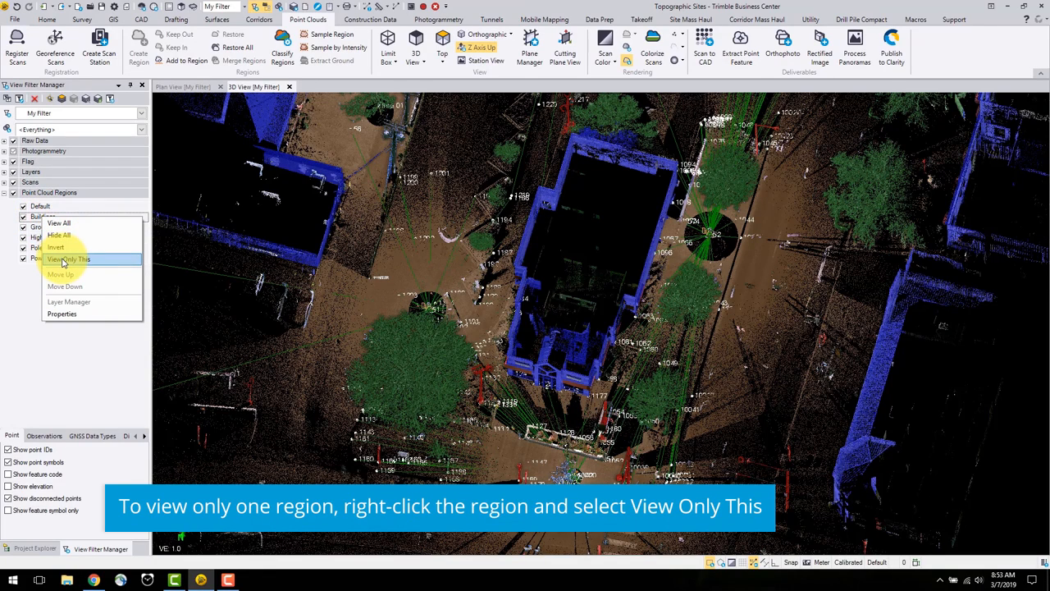
pyautogui.click(62, 259)
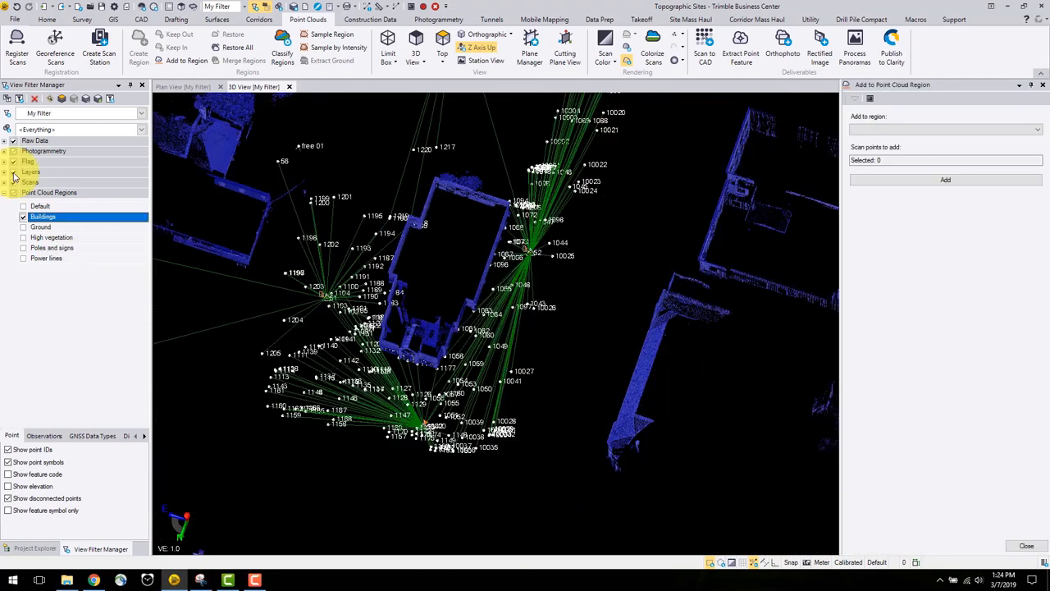
pyautogui.click(13, 140)
# Select the scan points of the central building and create a new region from them named Survey Buildings
pyautogui.click(382, 178)
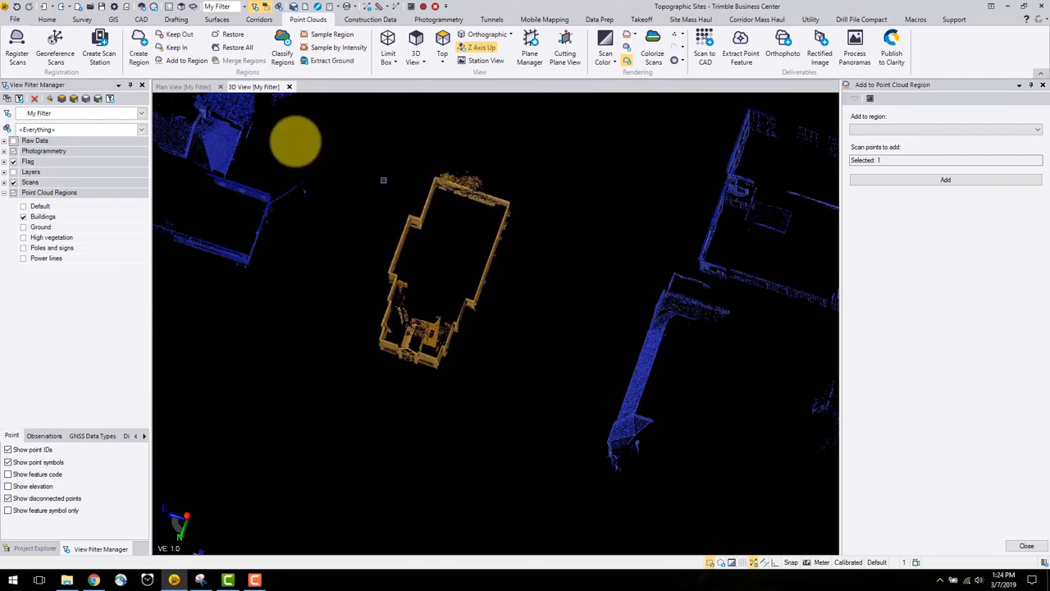
pyautogui.click(139, 47)
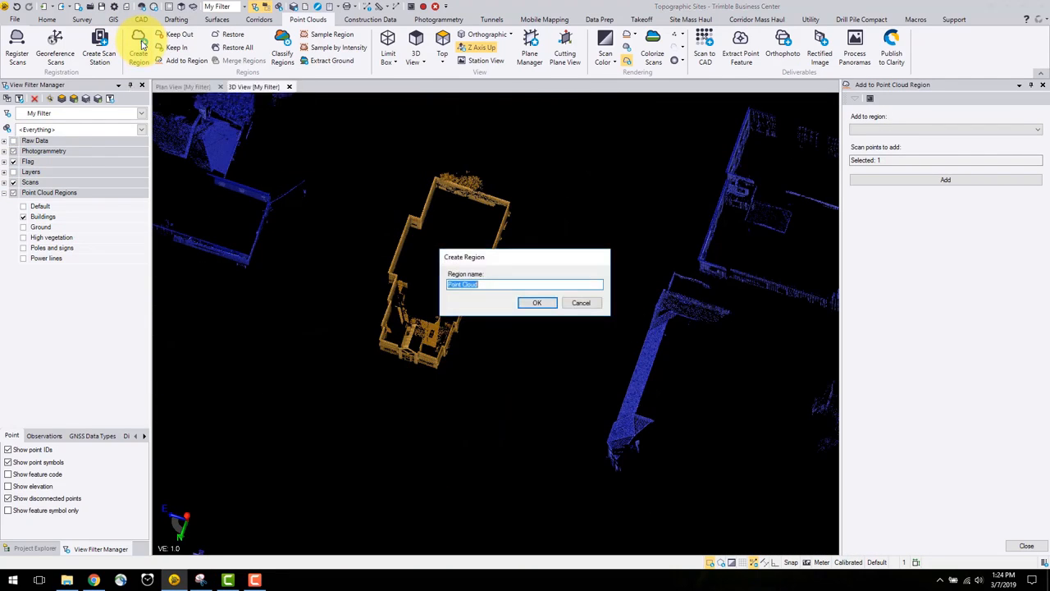
pyautogui.write('Survey Buildings')
pyautogui.press('Return')
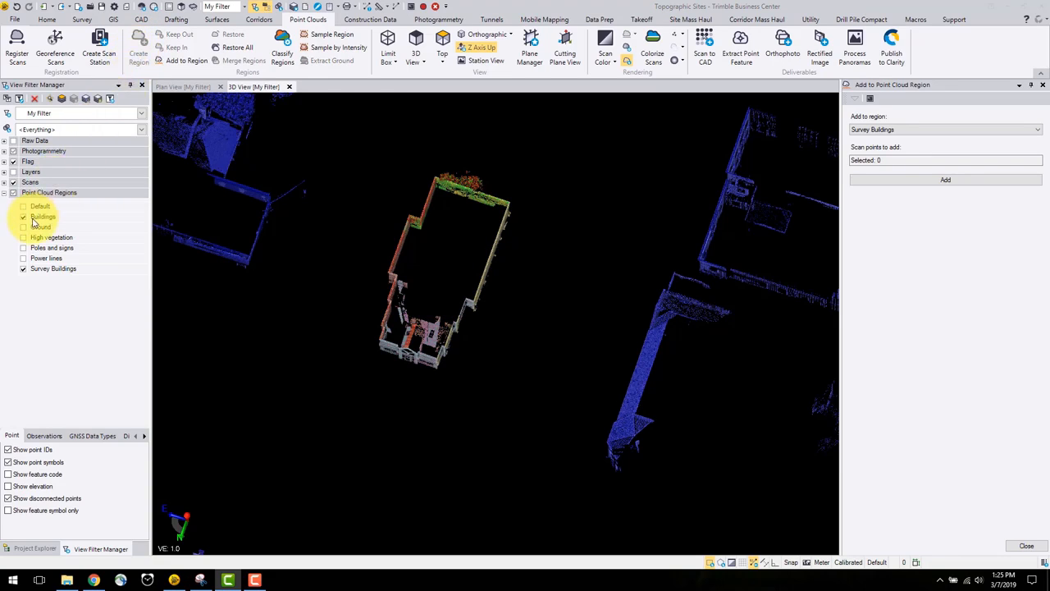
# Open the properties of the Buildings point cloud region and review its color setting
pyautogui.click(37, 218)
pyautogui.rightClick(38, 219)
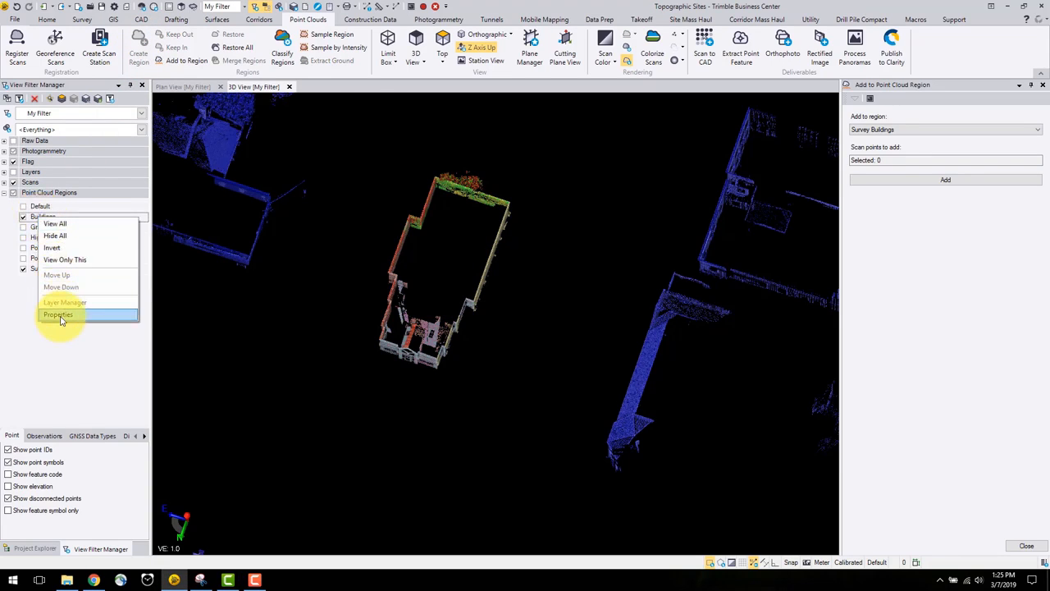
pyautogui.click(60, 318)
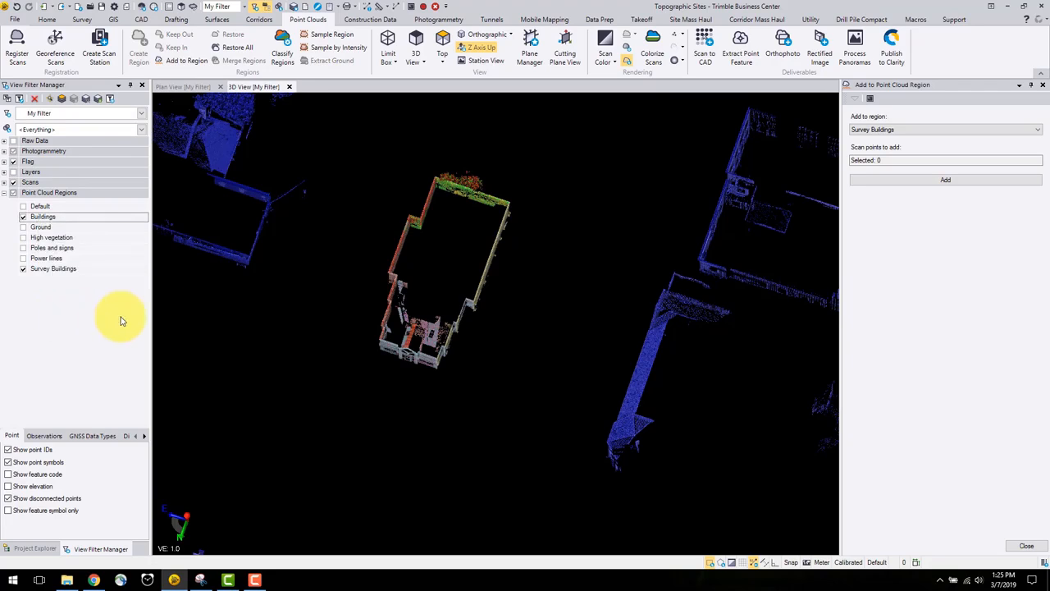
pyautogui.click(262, 210)
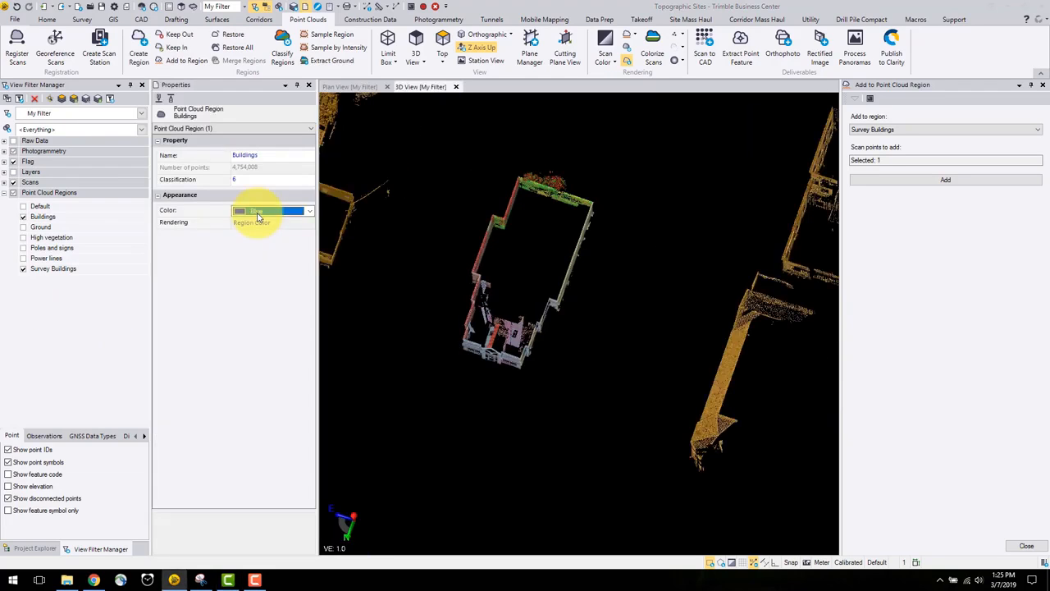
pyautogui.click(274, 211)
pyautogui.click(274, 216)
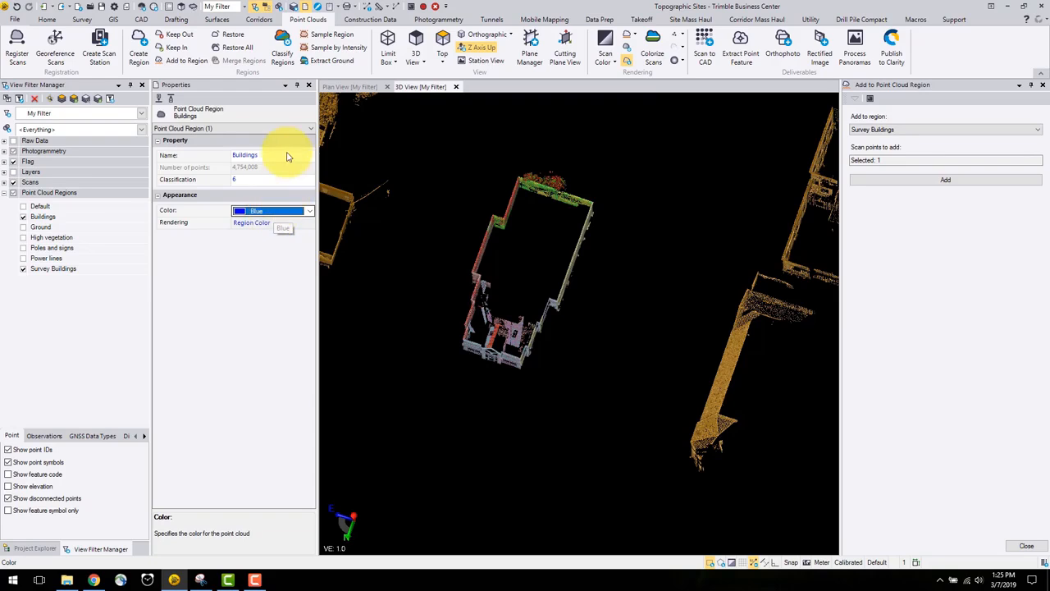
# Select the scan points of both visible regions across the whole site and merge them into a single region named Buildings
pyautogui.click(308, 85)
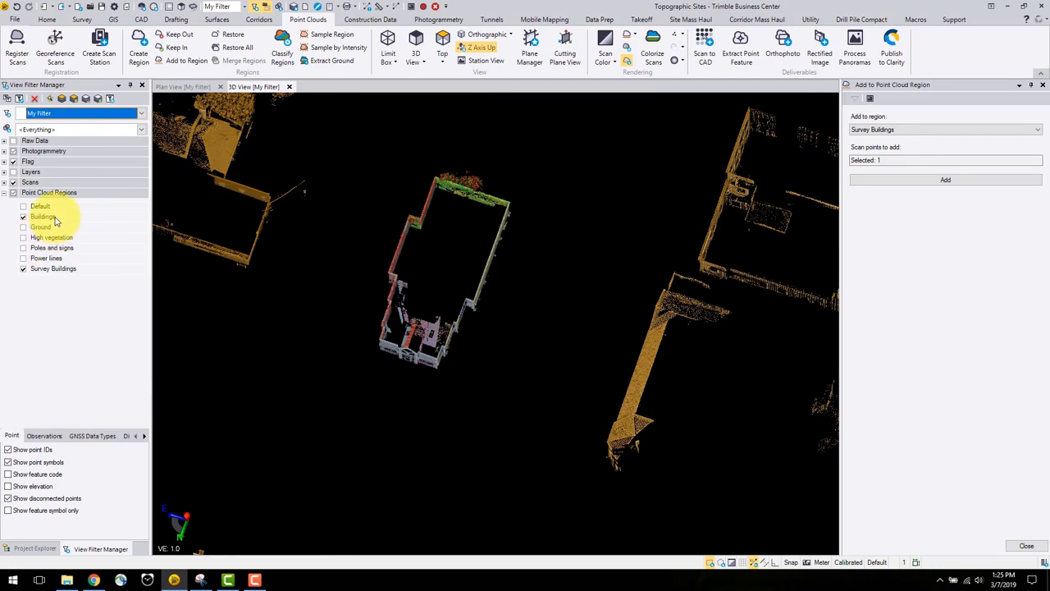
pyautogui.scroll(-5, 267, 272)
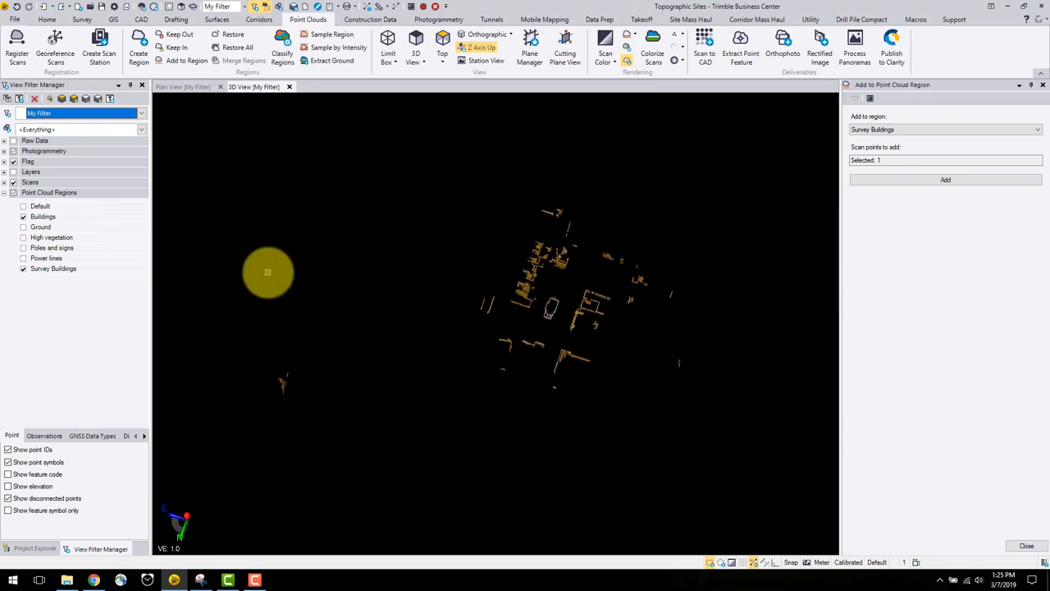
pyautogui.moveTo(797, 515); pyautogui.dragTo(242, 162)
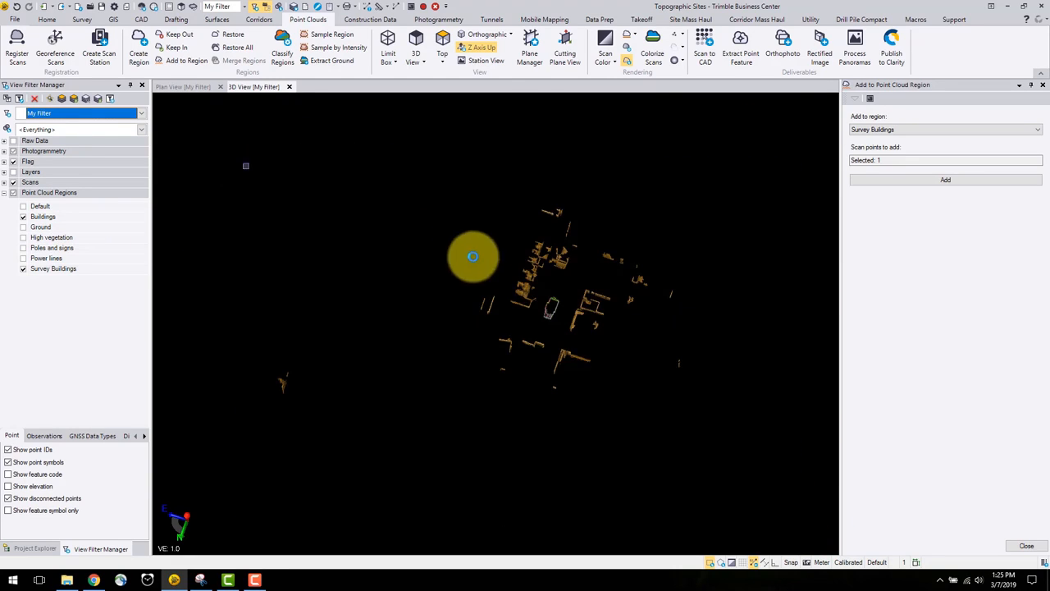
pyautogui.click(242, 60)
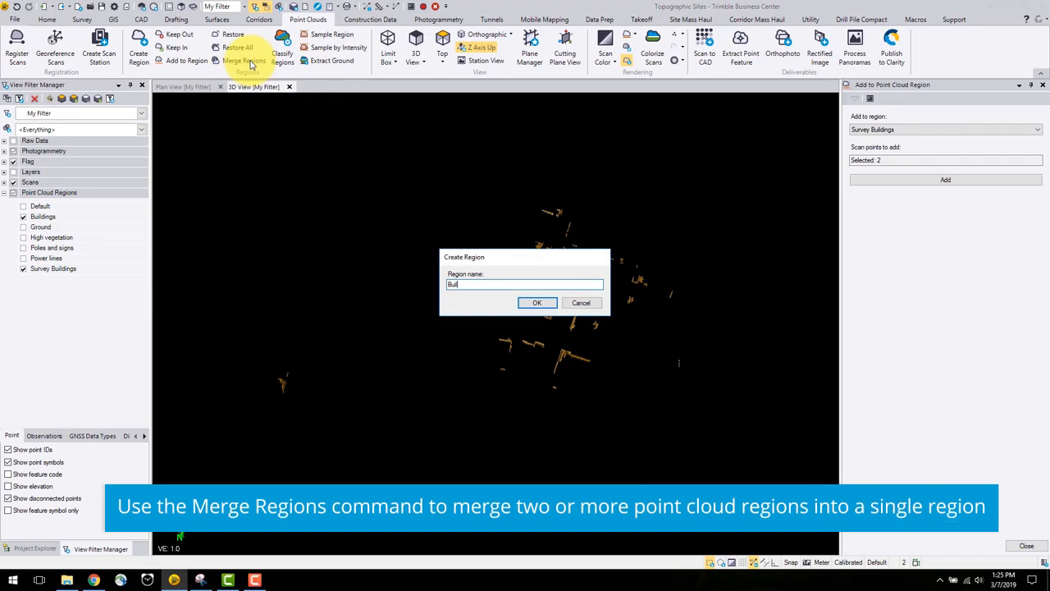
pyautogui.write('Buildings')
pyautogui.press('Return')
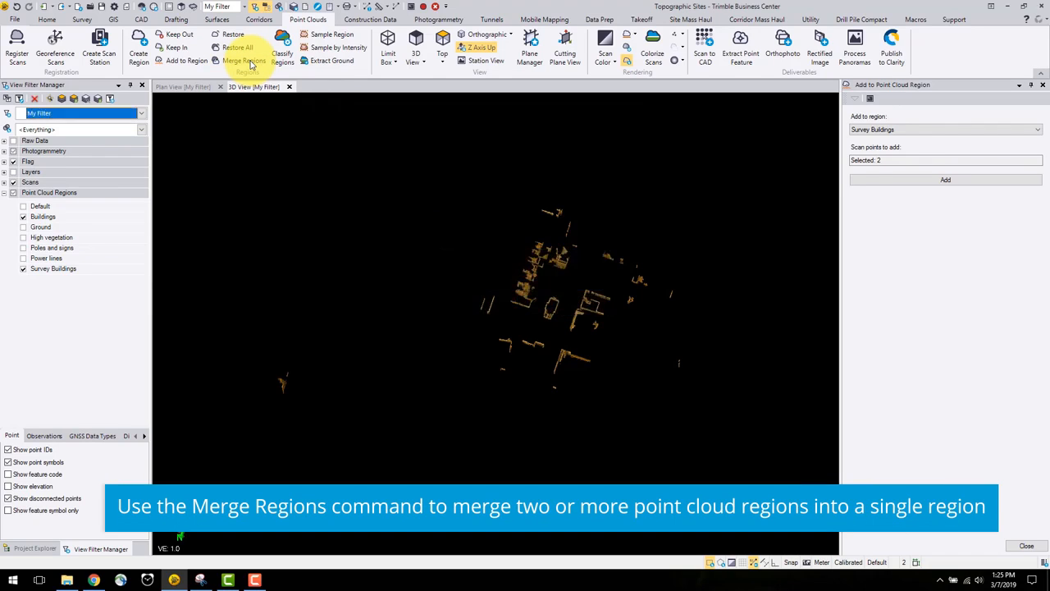
# Switch to the plan view and show only the Buildings point cloud region
pyautogui.click(195, 86)
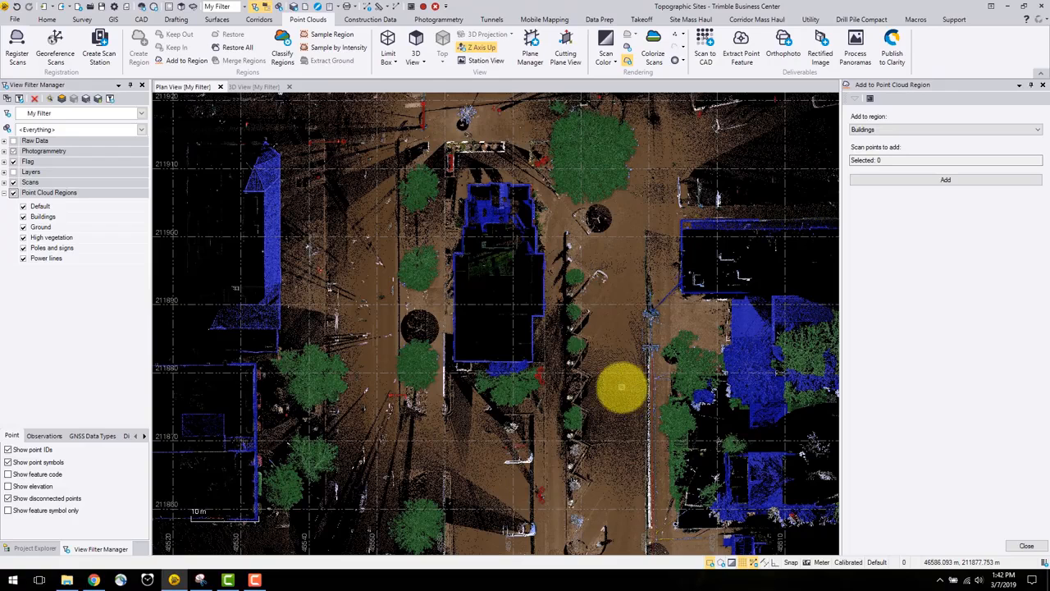
pyautogui.scroll(1, 520, 375)
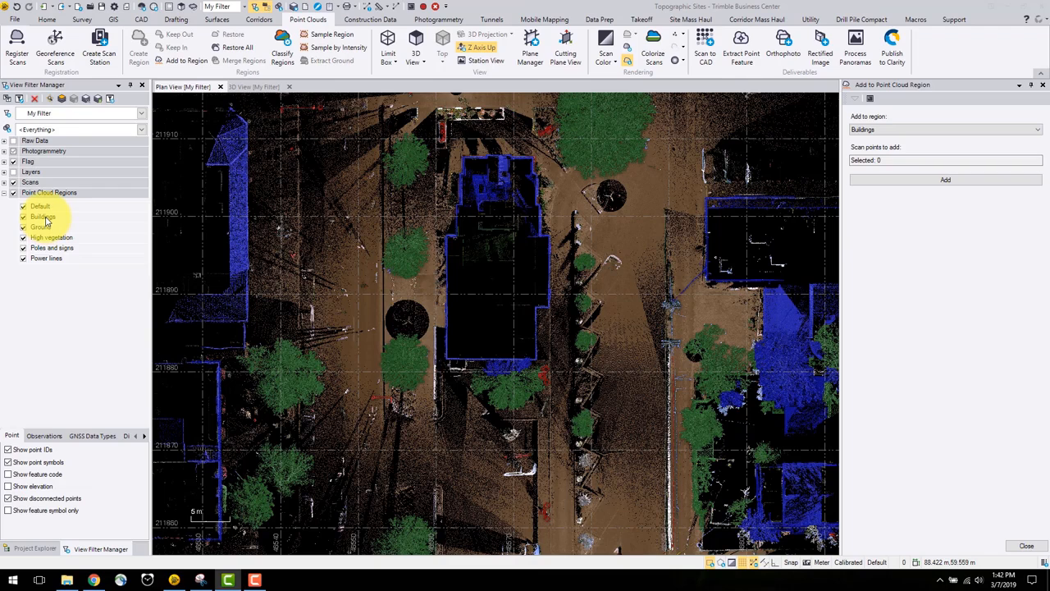
pyautogui.rightClick(47, 219)
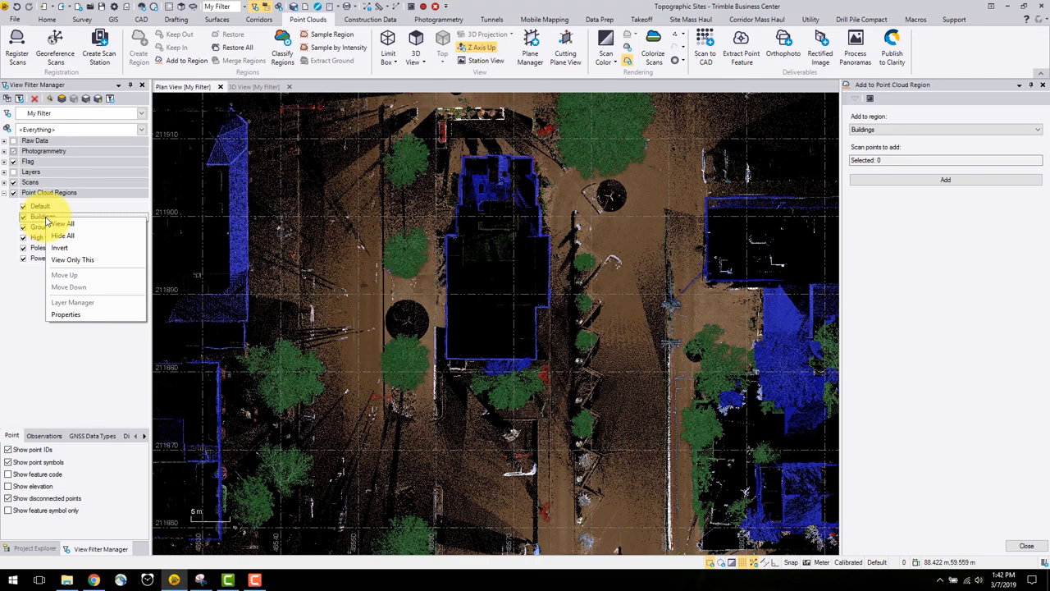
pyautogui.click(62, 259)
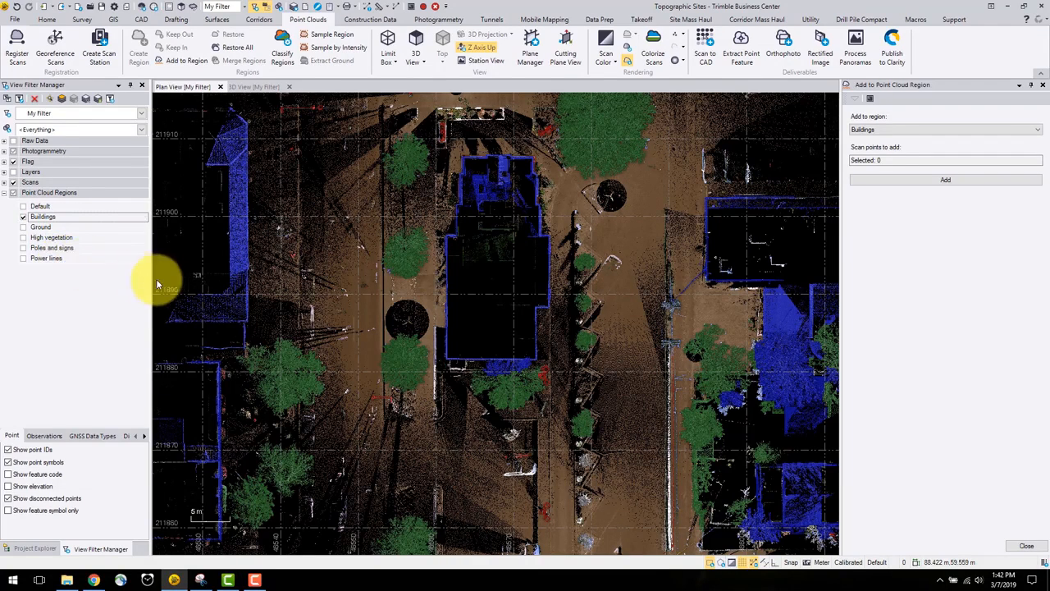
# Select the stray scan points just outside the central building's south wall with a four-corner polygon selection
pyautogui.scroll(3, 527, 368)
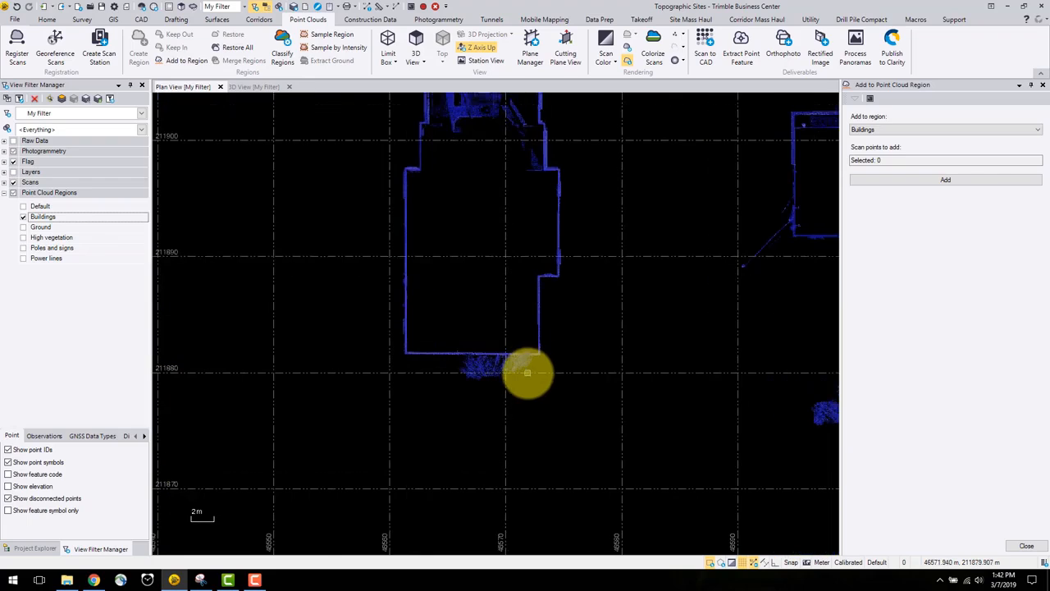
pyautogui.scroll(1, 519, 371)
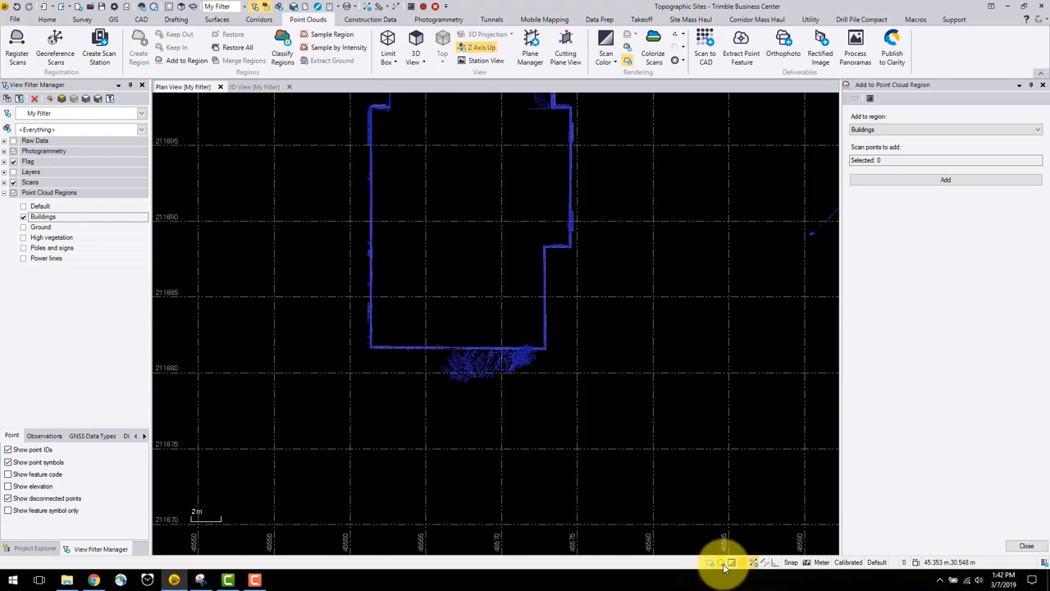
pyautogui.scroll(2, 494, 345)
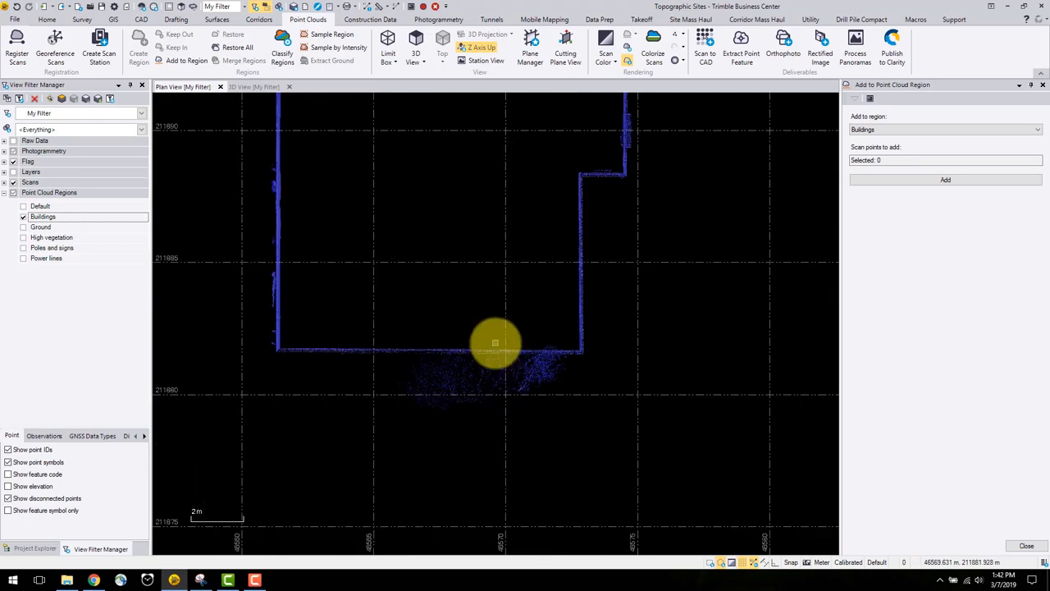
pyautogui.scroll(1, 509, 389)
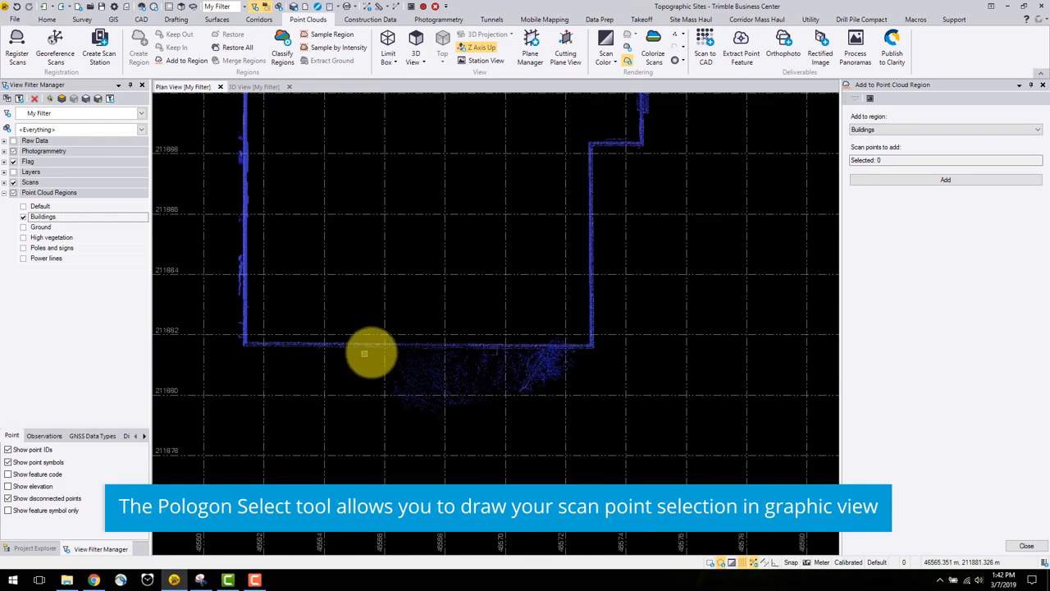
pyautogui.click(370, 353)
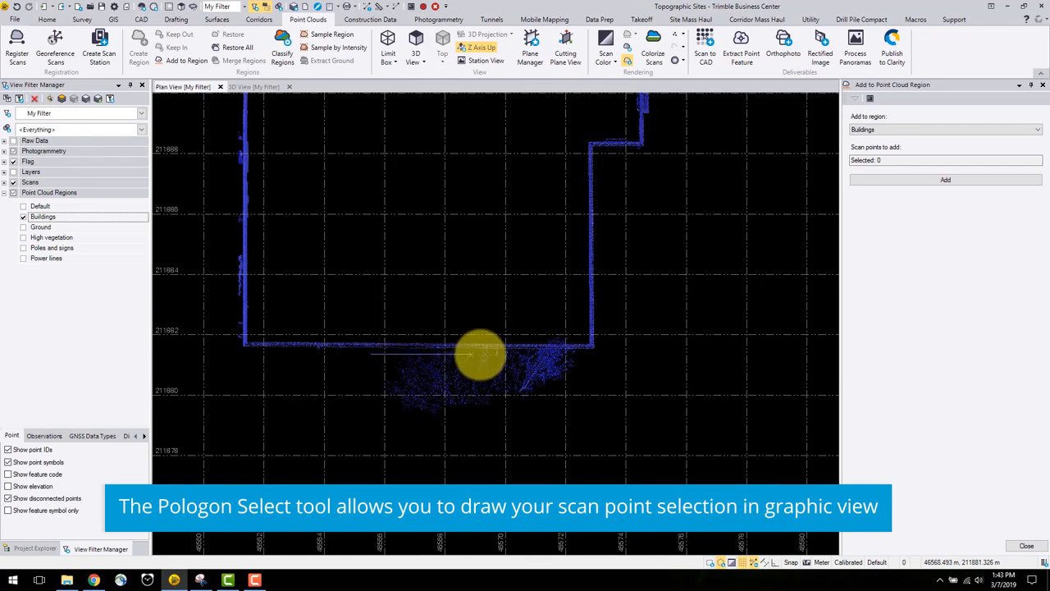
pyautogui.click(628, 352)
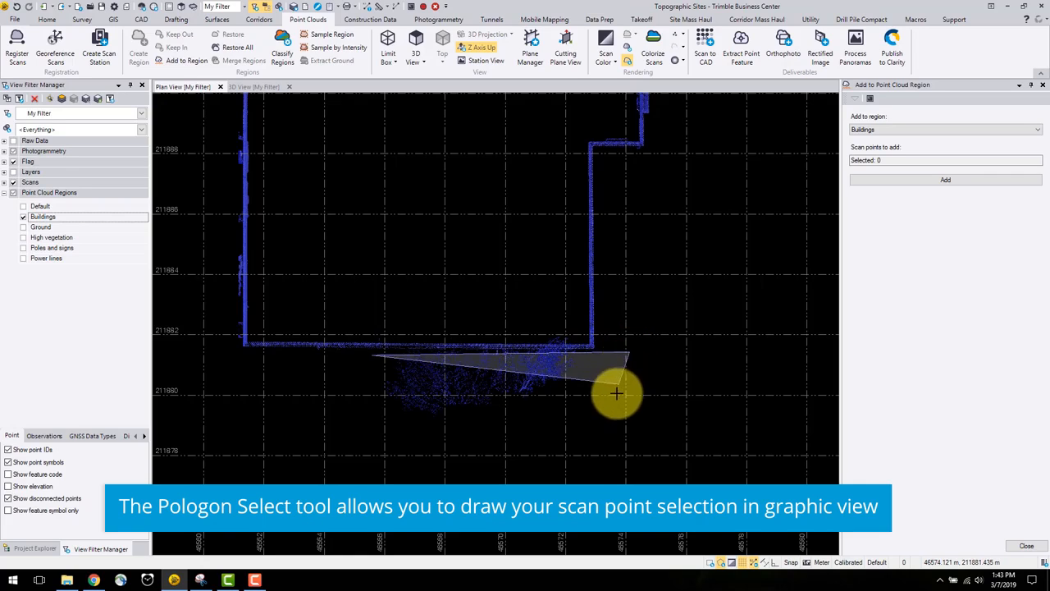
pyautogui.click(573, 469)
pyautogui.rightClick(349, 406)
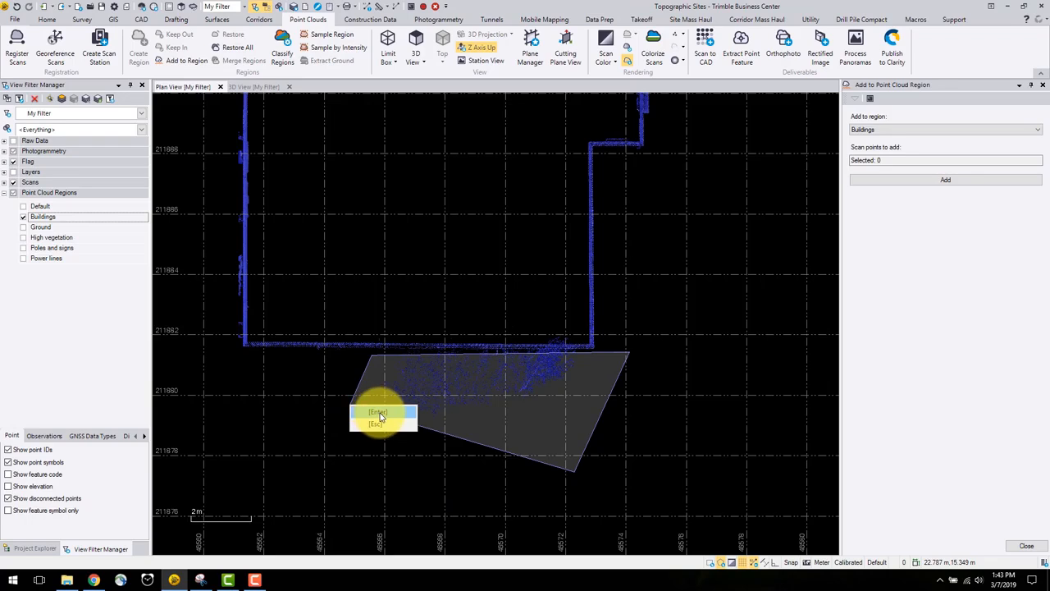
pyautogui.click(380, 413)
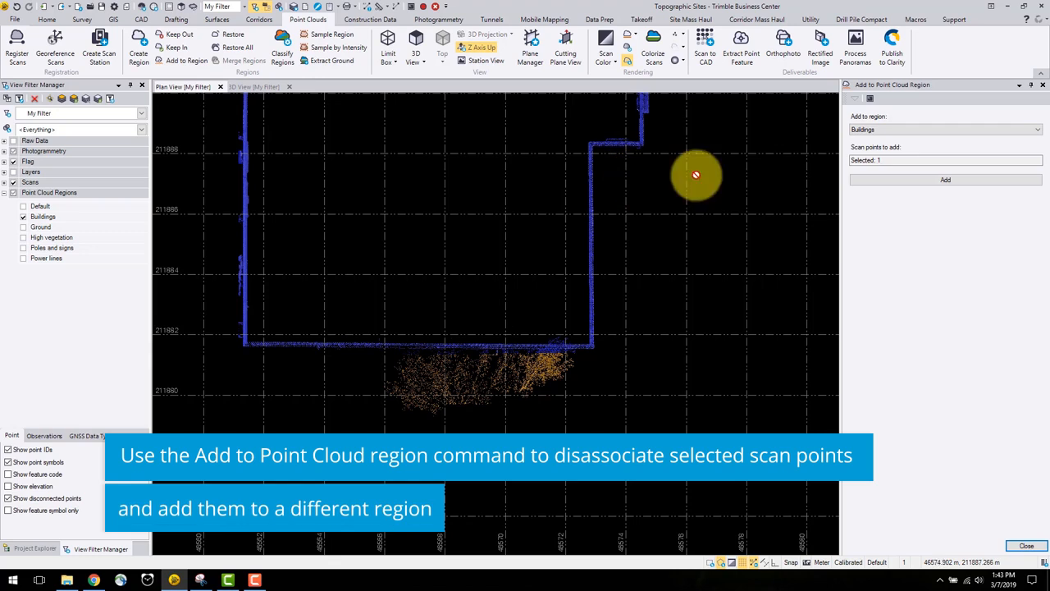
# Add the selected stray scan points to the High vegetation region
pyautogui.click(897, 132)
pyautogui.click(886, 158)
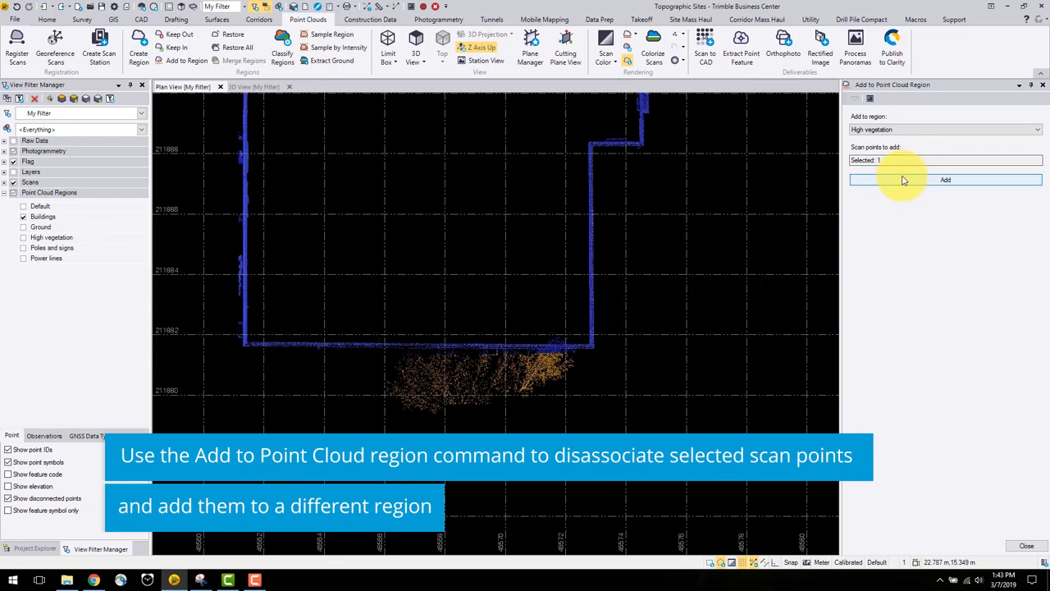
pyautogui.click(902, 180)
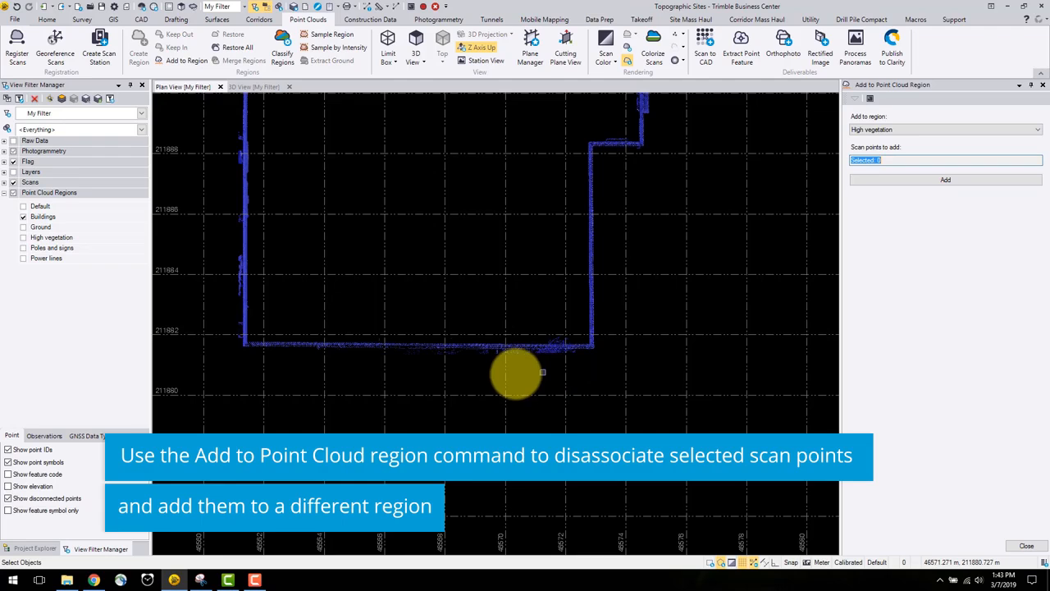
# Show all point cloud regions again in the plan view around the central building
pyautogui.scroll(-2, 513, 374)
pyautogui.scroll(-5, 512, 374)
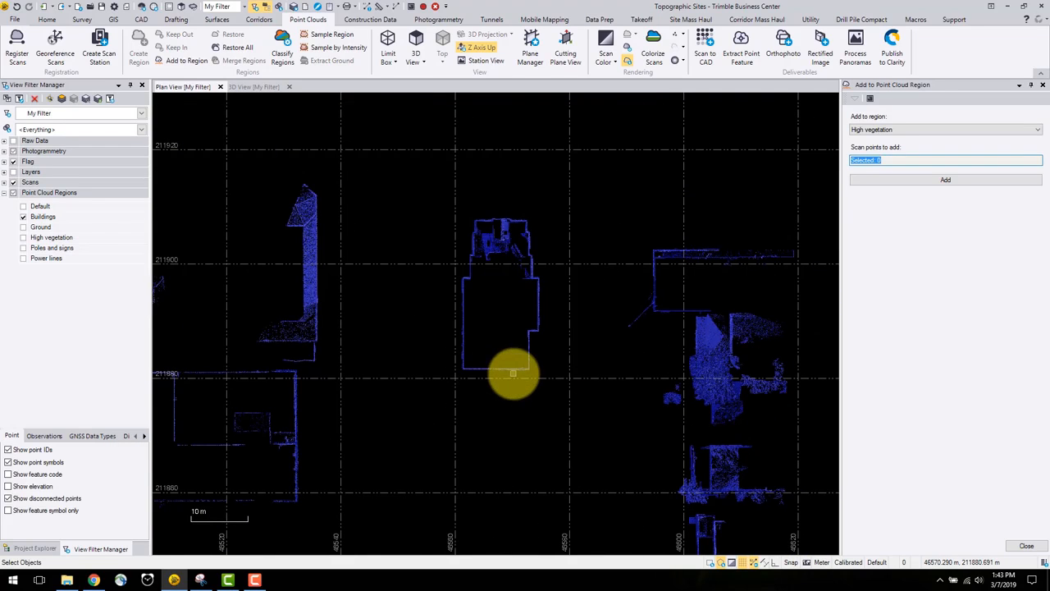
pyautogui.click(14, 193)
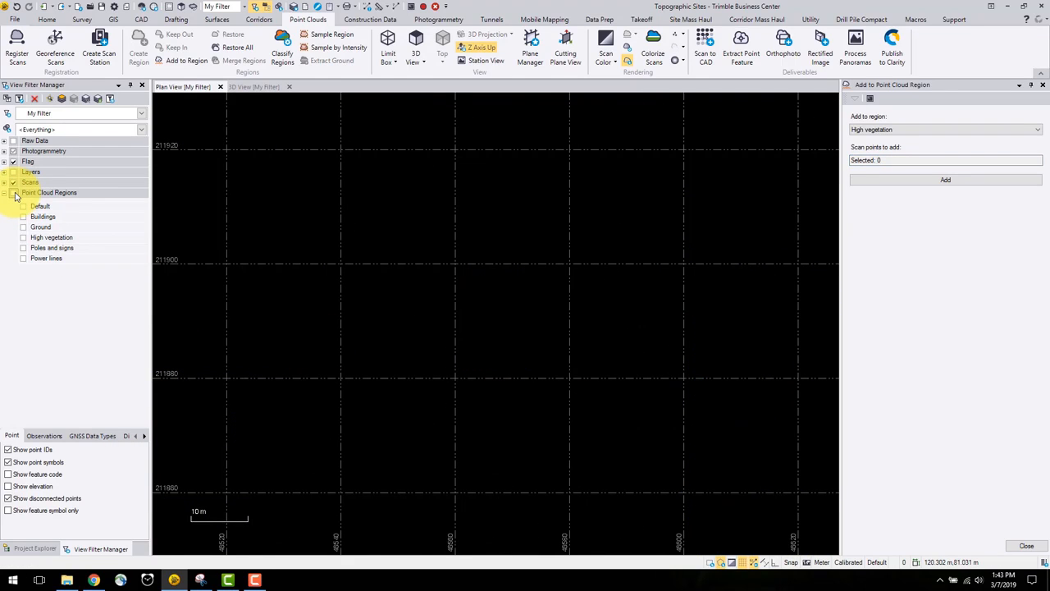
pyautogui.click(14, 193)
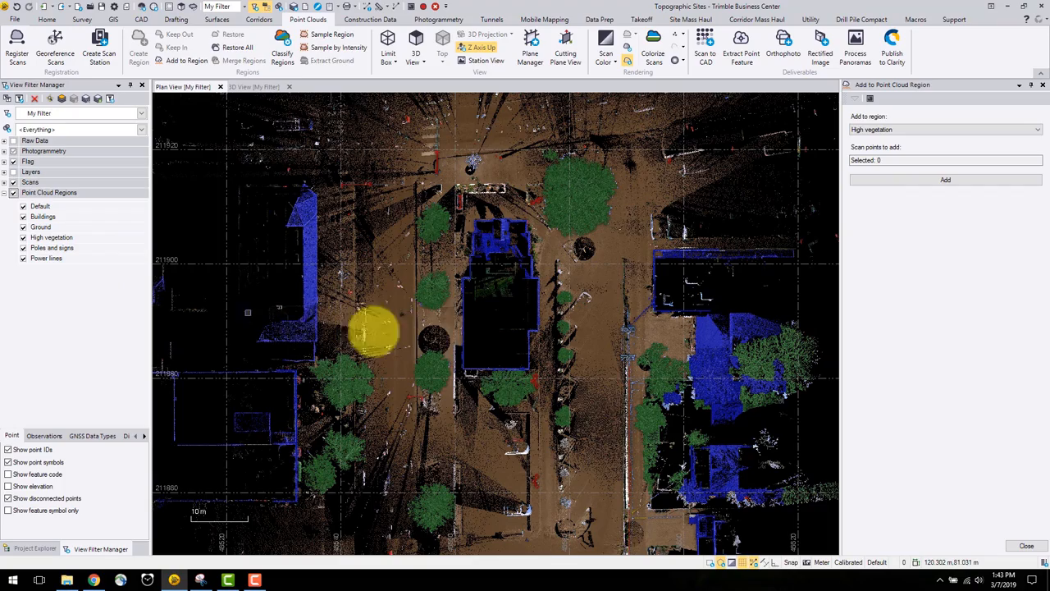